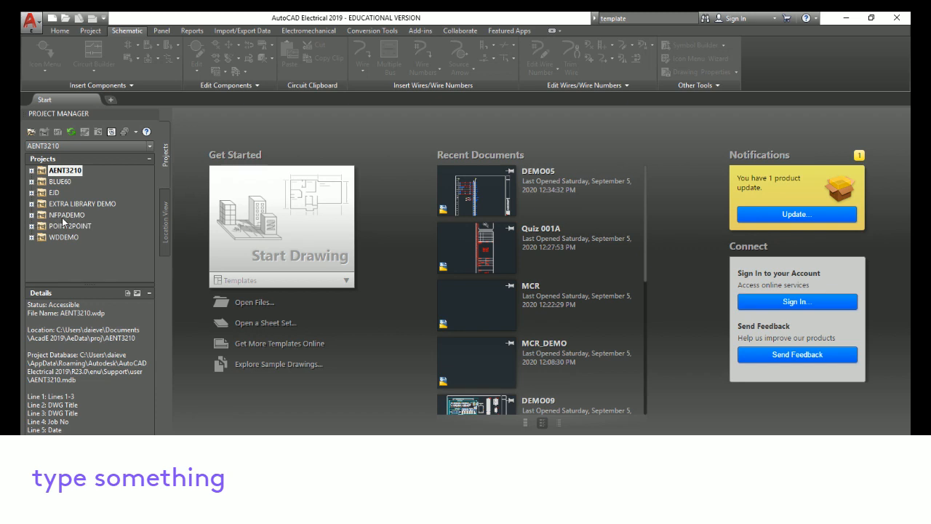
Activate the NFPADEMO project, expand its PANEL folder and open demo09.dwg
{"action": "double_click", "coordinate": [53, 216]}
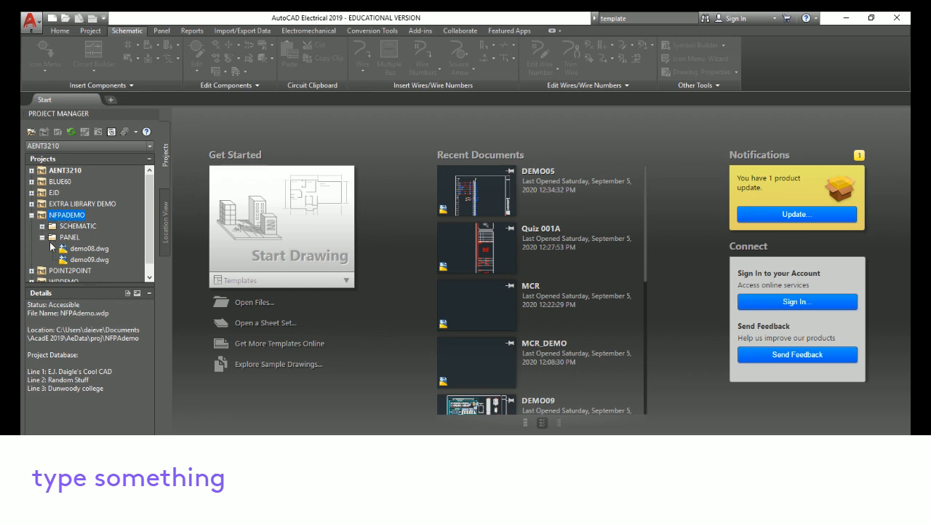
{"action": "double_click", "coordinate": [57, 238]}
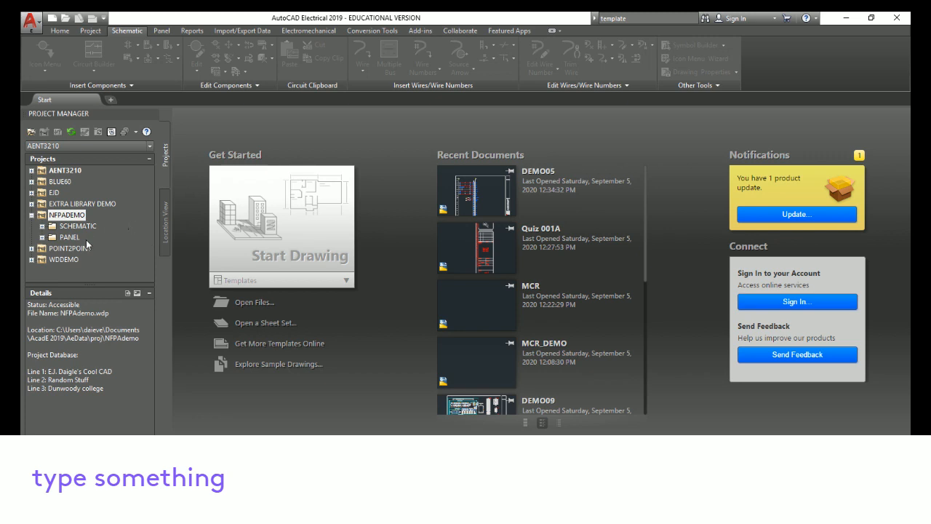
{"action": "left_click", "coordinate": [42, 237]}
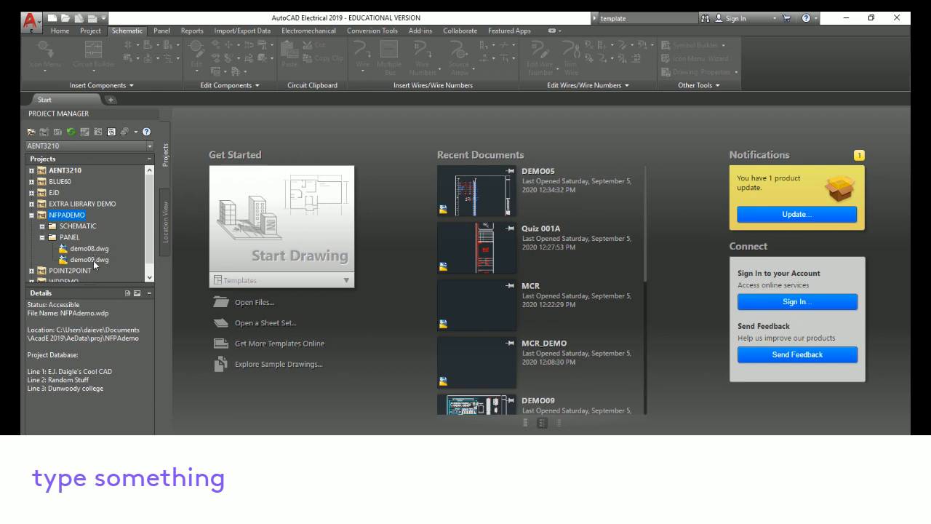
{"action": "double_click", "coordinate": [88, 260]}
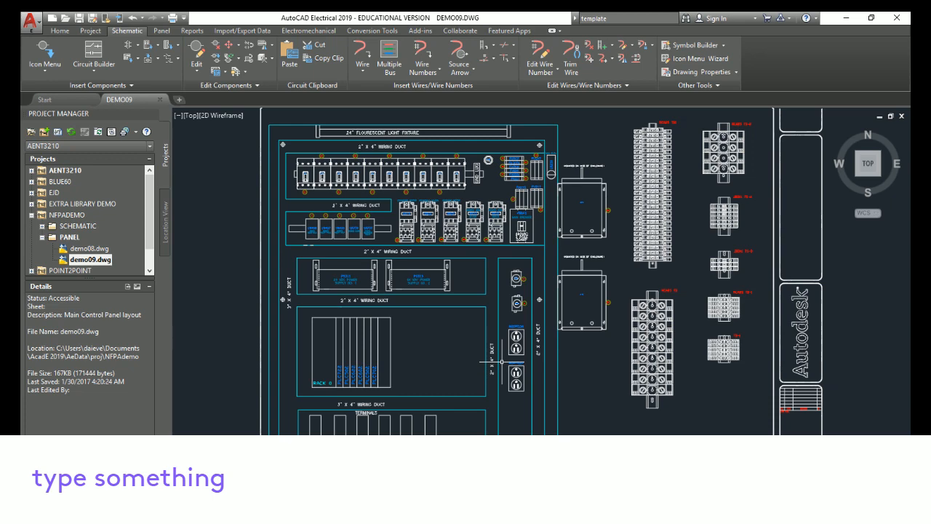
Examine the panel layout drawing's components, ducts and terminal strips by zooming and panning around it
{"action": "scroll", "coordinate": [448, 211], "scroll_direction": "up", "scroll_amount": 8}
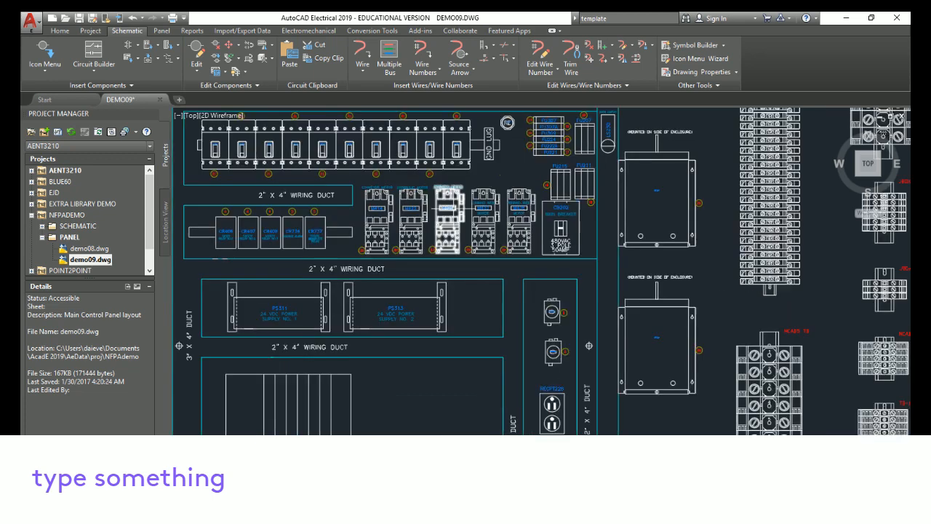
{"action": "mouse_move", "coordinate": [452, 348]}
{"action": "middle_mouse_down"}
{"action": "mouse_move", "coordinate": [693, 387]}
{"action": "mouse_move", "coordinate": [655, 381]}
{"action": "middle_mouse_up"}
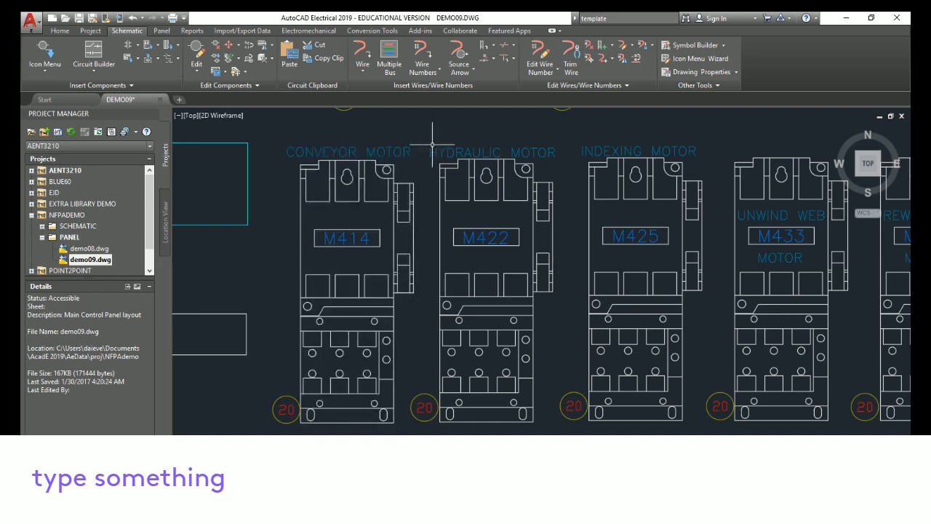
{"action": "scroll", "coordinate": [432, 146], "scroll_direction": "down", "scroll_amount": 5}
{"action": "scroll", "coordinate": [431, 168], "scroll_direction": "up", "scroll_amount": 1}
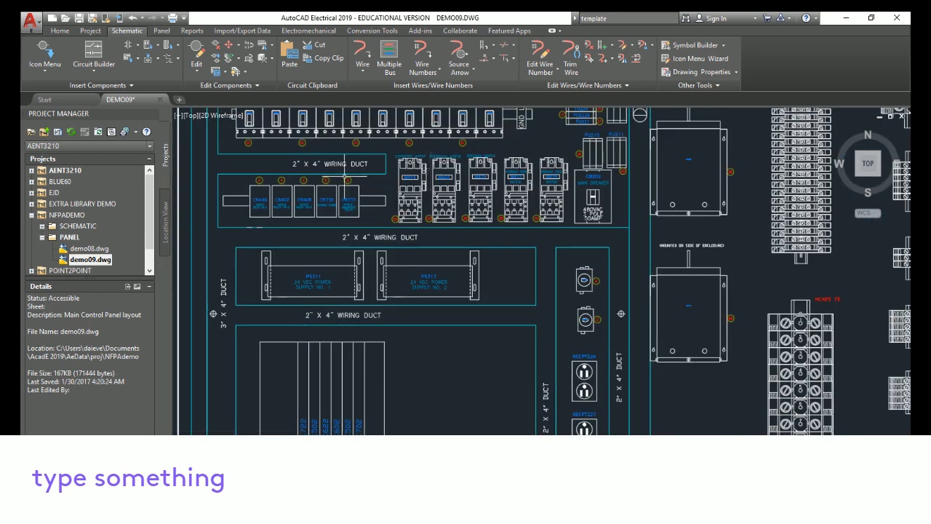
{"action": "scroll", "coordinate": [411, 194], "scroll_direction": "up", "scroll_amount": 3}
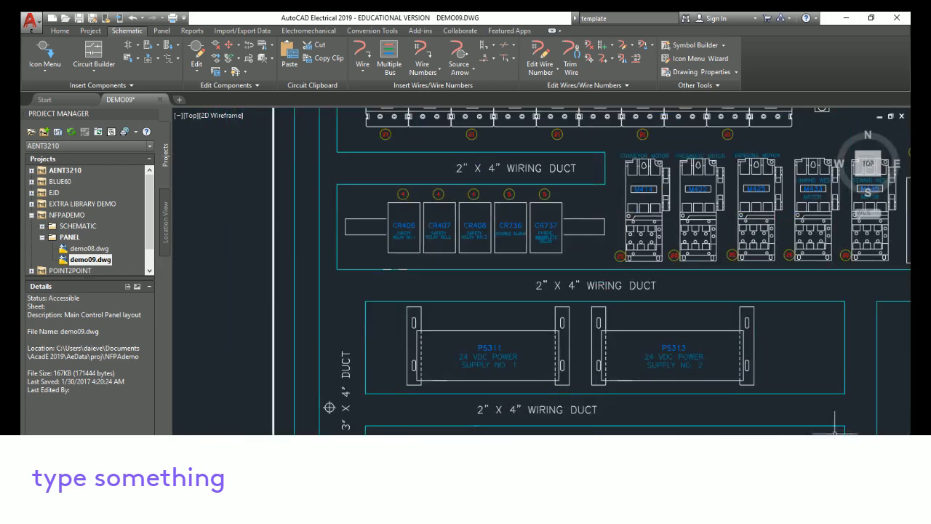
{"action": "scroll", "coordinate": [835, 429], "scroll_direction": "down", "scroll_amount": 5}
{"action": "scroll", "coordinate": [340, 354], "scroll_direction": "up", "scroll_amount": 3}
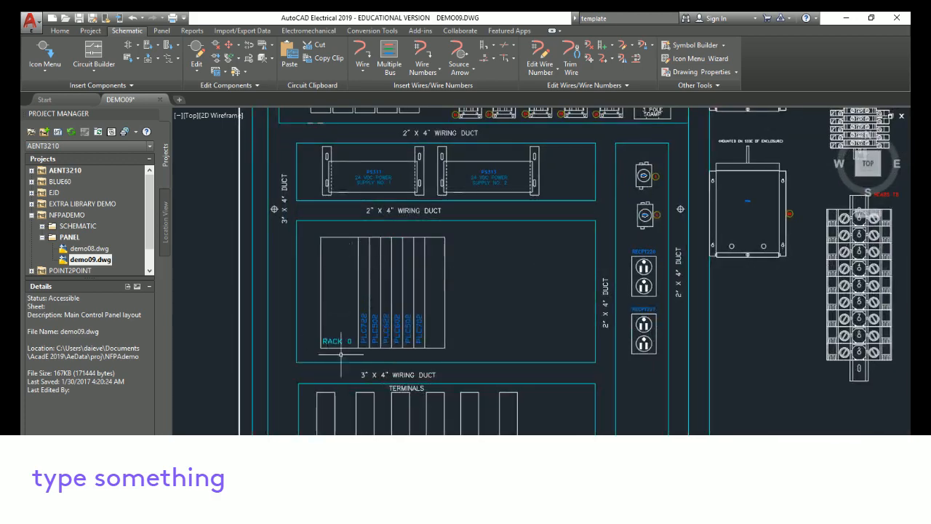
{"action": "mouse_move", "coordinate": [759, 314]}
{"action": "middle_mouse_down"}
{"action": "mouse_move", "coordinate": [657, 376]}
{"action": "mouse_move", "coordinate": [509, 445]}
{"action": "middle_mouse_up"}
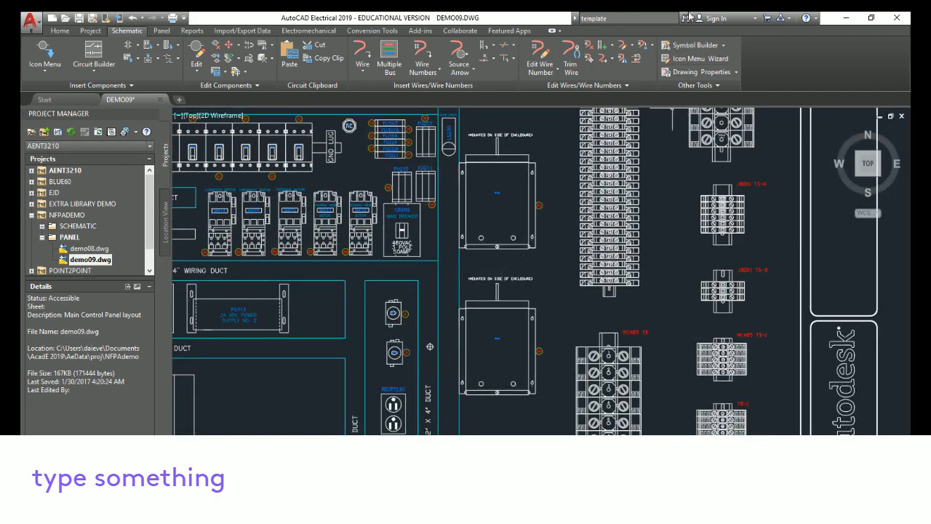
{"action": "mouse_move", "coordinate": [582, 308]}
{"action": "middle_mouse_down"}
{"action": "mouse_move", "coordinate": [634, 356]}
{"action": "mouse_move", "coordinate": [713, 378]}
{"action": "middle_mouse_up"}
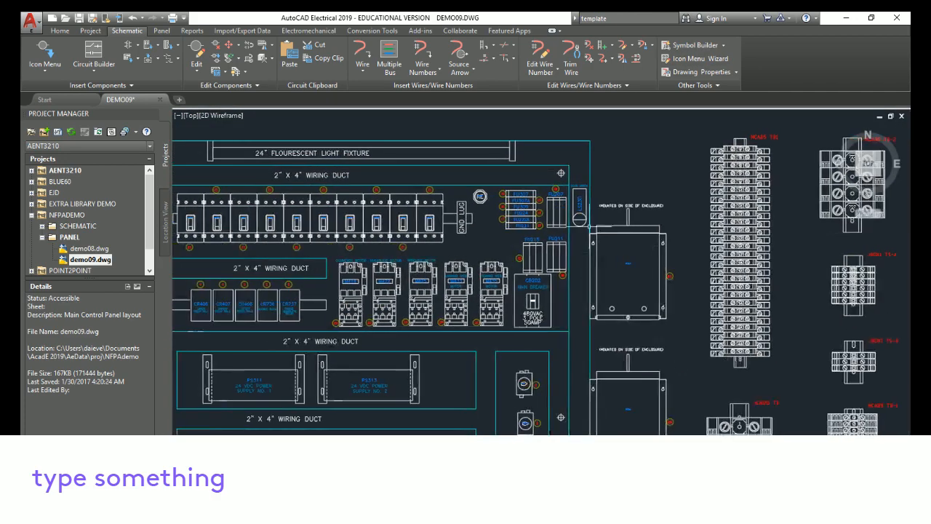
{"action": "scroll", "coordinate": [537, 242], "scroll_direction": "up", "scroll_amount": 4}
{"action": "scroll", "coordinate": [512, 362], "scroll_direction": "up", "scroll_amount": 2}
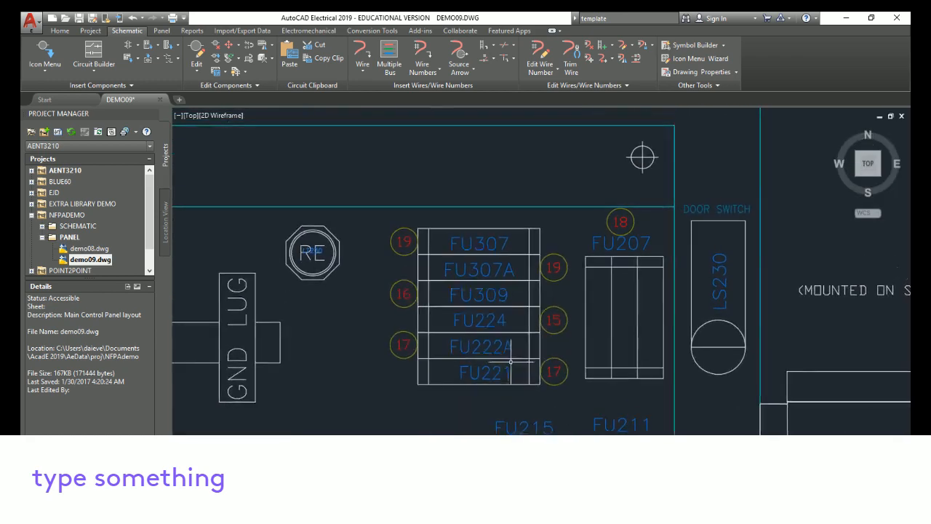
{"action": "scroll", "coordinate": [351, 356], "scroll_direction": "down", "scroll_amount": 4}
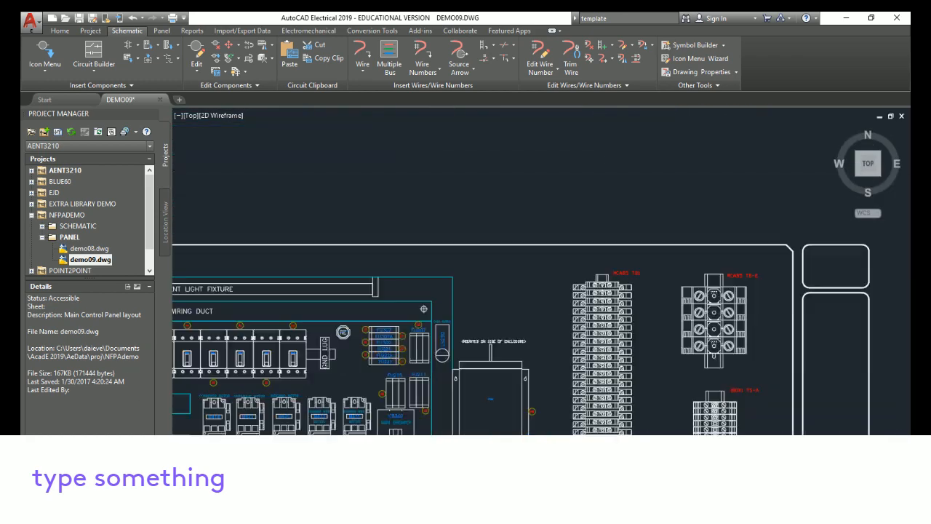
{"action": "scroll", "coordinate": [350, 349], "scroll_direction": "down", "scroll_amount": 2}
{"action": "mouse_move", "coordinate": [381, 484]}
{"action": "middle_mouse_down"}
{"action": "mouse_move", "coordinate": [588, 285]}
{"action": "mouse_move", "coordinate": [501, 333]}
{"action": "middle_mouse_up"}
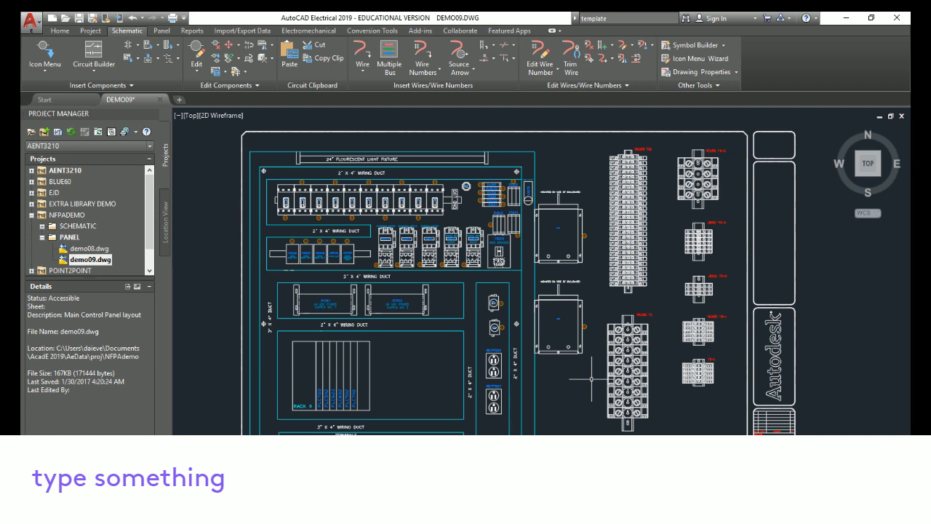
Collapse the PANEL folder, expand the SCHEMATIC folder and open demo05.dwg
{"action": "left_click", "coordinate": [42, 238]}
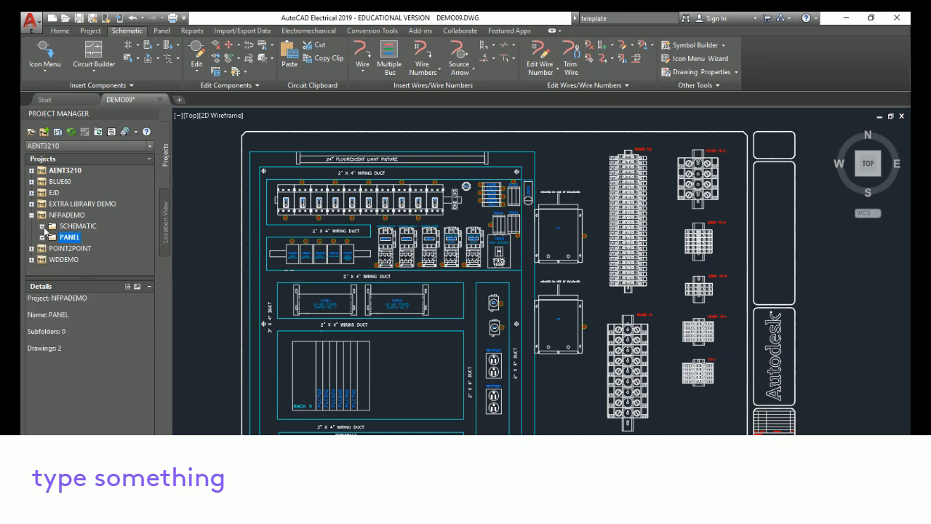
{"action": "left_click", "coordinate": [42, 226]}
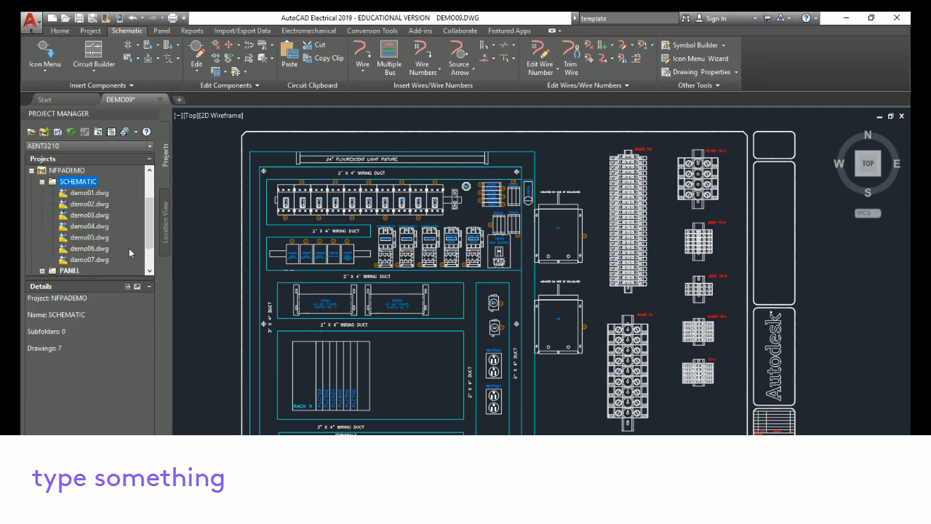
{"action": "double_click", "coordinate": [98, 238]}
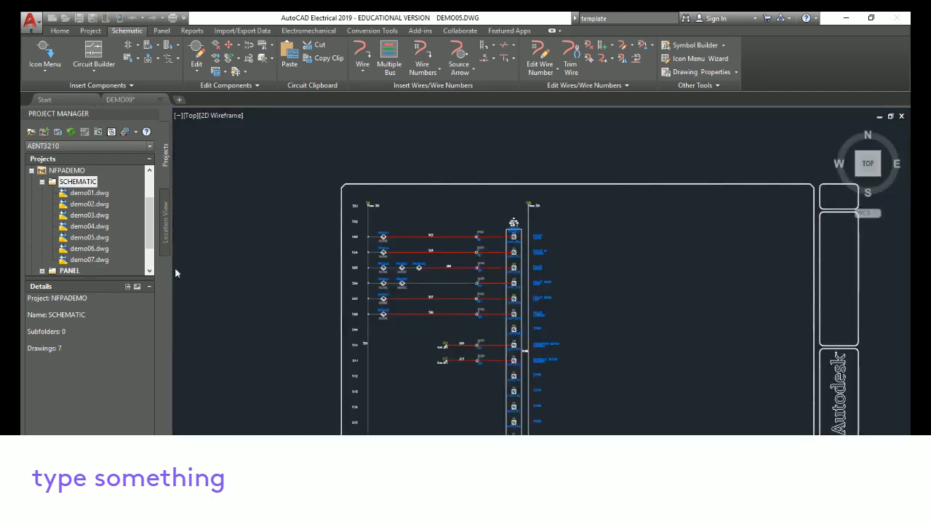
Examine the demo05 schematic's rungs, wire numbers and PLC inputs by zooming and panning
{"action": "scroll", "coordinate": [627, 306], "scroll_direction": "up", "scroll_amount": 6}
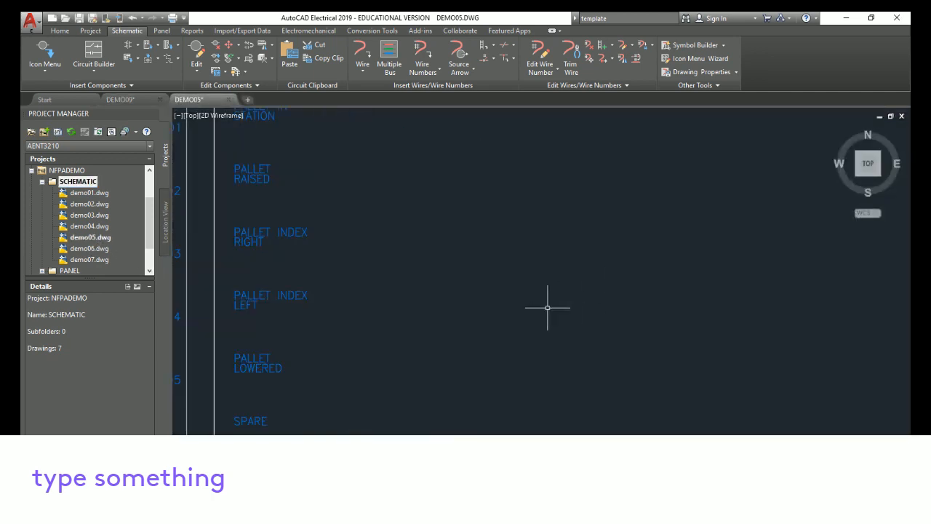
{"action": "scroll", "coordinate": [521, 304], "scroll_direction": "down", "scroll_amount": 4}
{"action": "middle_click_drag", "start_coordinate": [525, 308], "coordinate": [695, 296]}
{"action": "scroll", "coordinate": [755, 378], "scroll_direction": "up", "scroll_amount": 2}
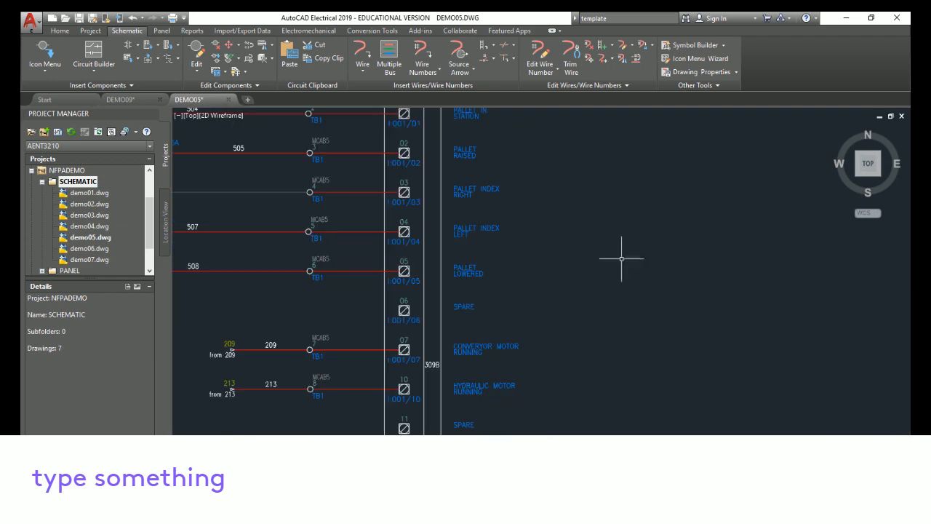
{"action": "scroll", "coordinate": [558, 210], "scroll_direction": "up", "scroll_amount": 2}
{"action": "middle_click_drag", "start_coordinate": [558, 210], "coordinate": [830, 348]}
{"action": "scroll", "coordinate": [829, 348], "scroll_direction": "down", "scroll_amount": 2}
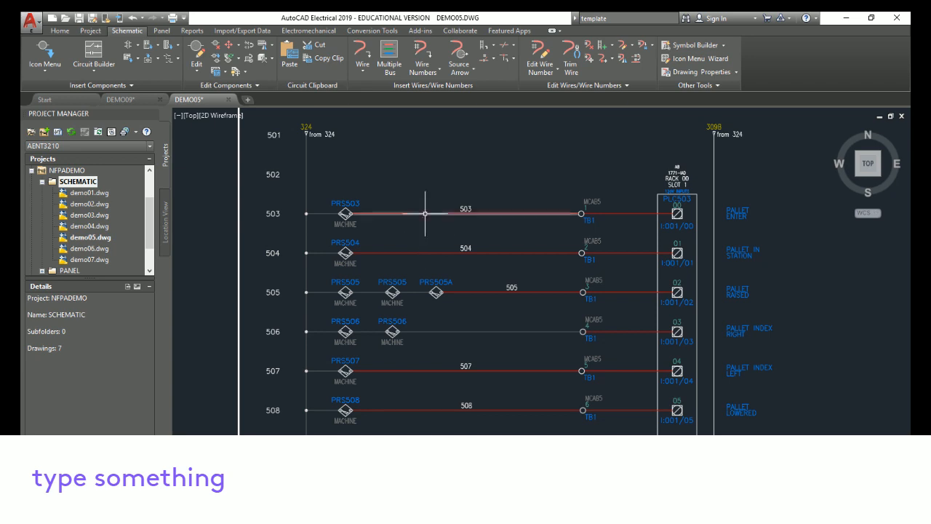
{"action": "scroll", "coordinate": [484, 273], "scroll_direction": "down", "scroll_amount": 3}
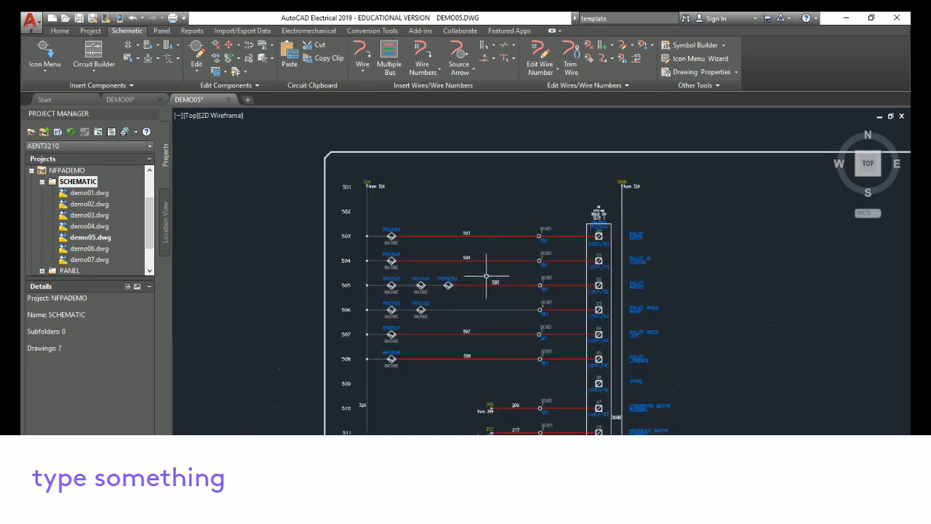
{"action": "scroll", "coordinate": [484, 263], "scroll_direction": "up", "scroll_amount": 3}
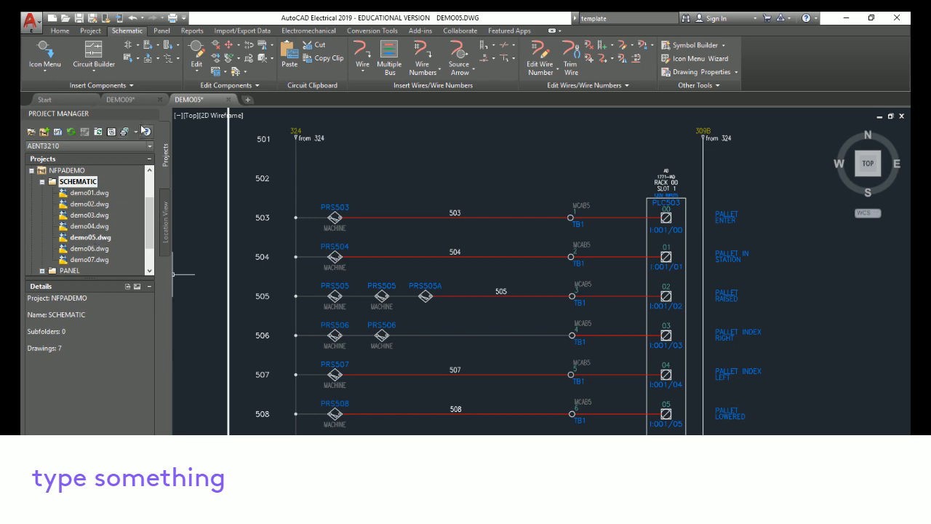
Close the demo09 drawing without saving changes
{"action": "left_click", "coordinate": [160, 100]}
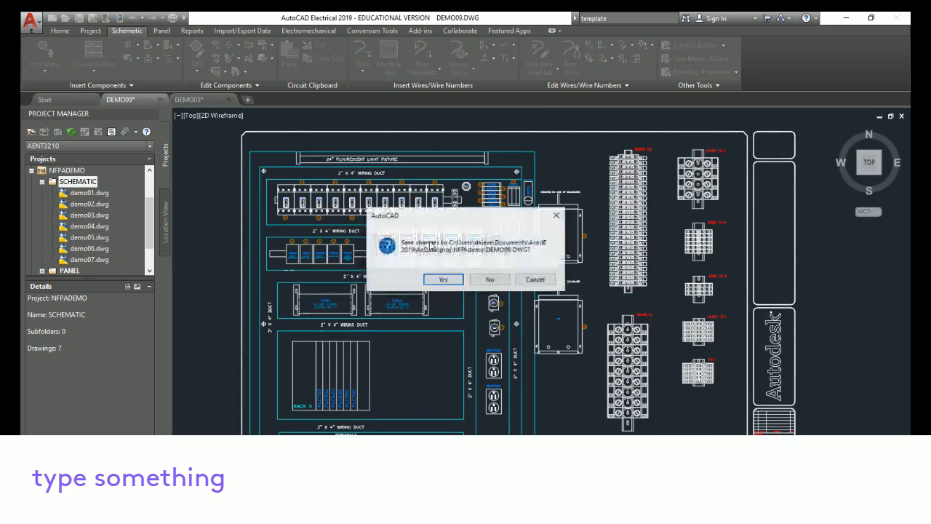
{"action": "left_click", "coordinate": [491, 280]}
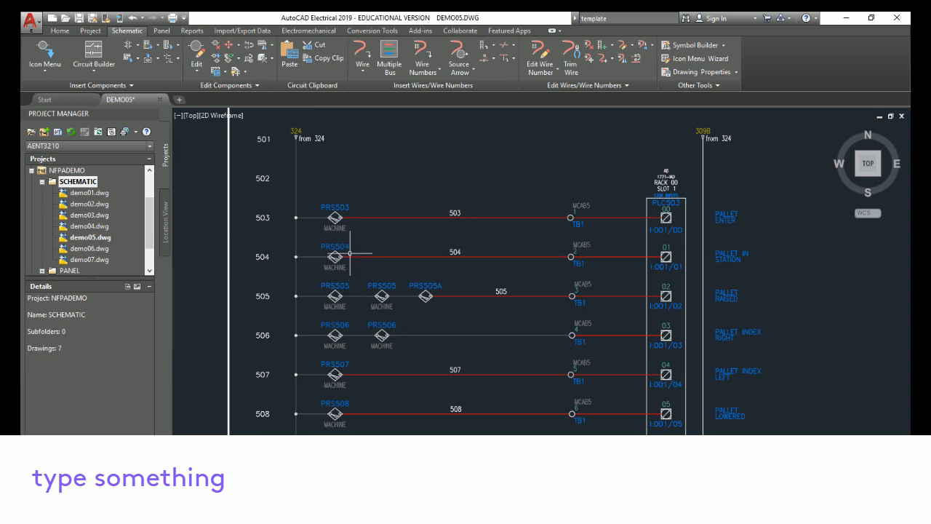
Inspect the demo05 schematic's switches, terminals and PLC input module closely by zooming and panning
{"action": "scroll", "coordinate": [350, 253], "scroll_direction": "up", "scroll_amount": 6}
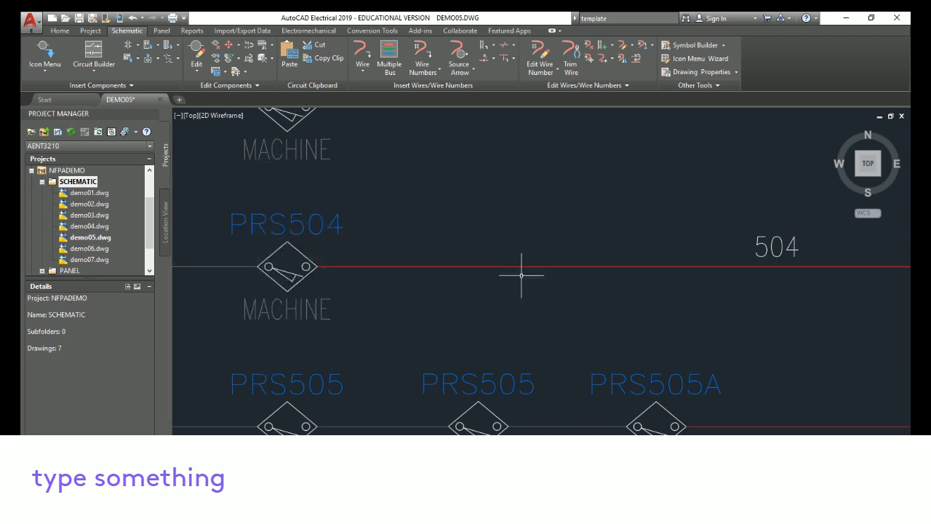
{"action": "mouse_move", "coordinate": [609, 212]}
{"action": "middle_mouse_down"}
{"action": "mouse_move", "coordinate": [389, 258]}
{"action": "mouse_move", "coordinate": [164, 341]}
{"action": "mouse_move", "coordinate": [105, 341]}
{"action": "middle_mouse_up"}
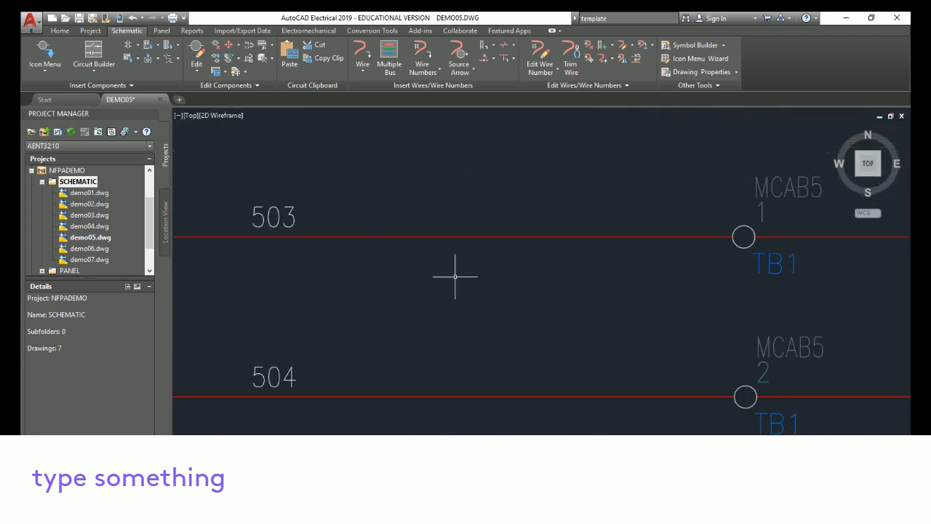
{"action": "scroll", "coordinate": [831, 322], "scroll_direction": "up", "scroll_amount": 2}
{"action": "middle_click_drag", "start_coordinate": [830, 321], "coordinate": [104, 333]}
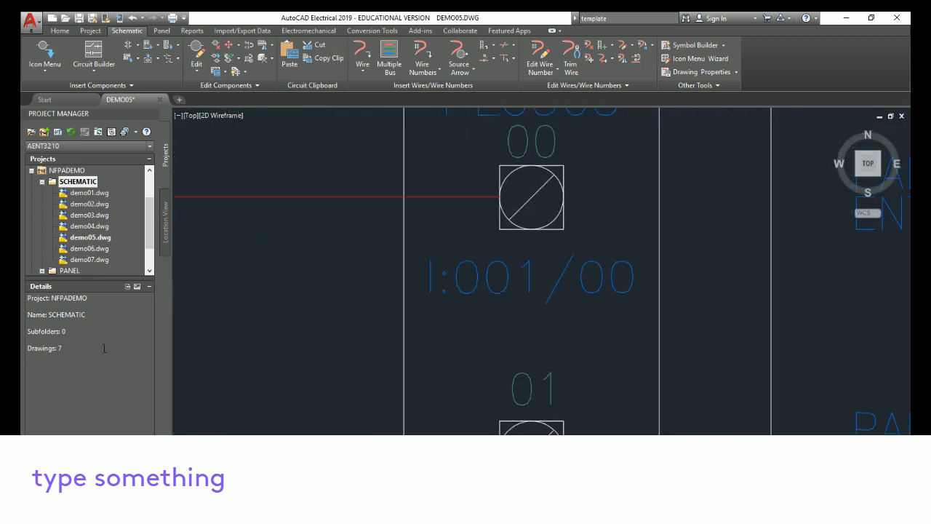
{"action": "scroll", "coordinate": [364, 368], "scroll_direction": "down", "scroll_amount": 4}
{"action": "mouse_move", "coordinate": [357, 372]}
{"action": "middle_mouse_down"}
{"action": "mouse_move", "coordinate": [841, 289]}
{"action": "mouse_move", "coordinate": [902, 266]}
{"action": "middle_mouse_up"}
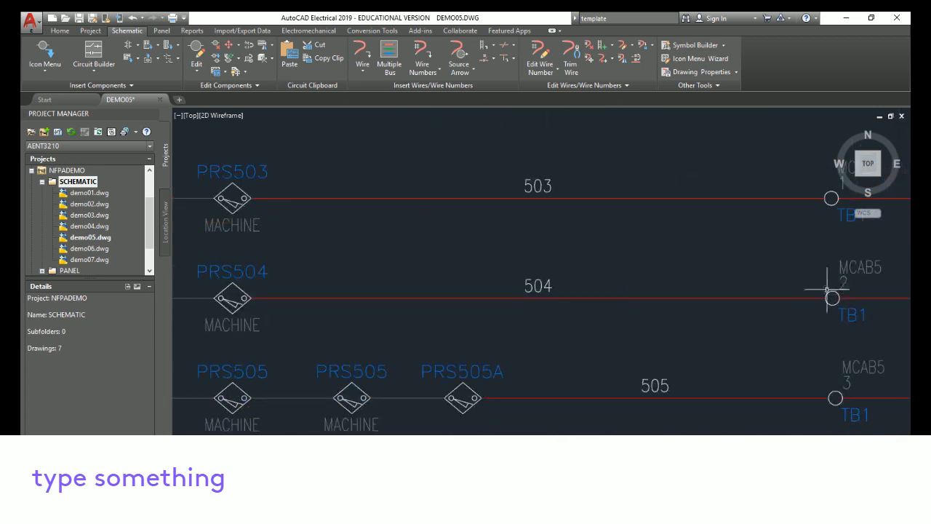
{"action": "middle_click_drag", "start_coordinate": [831, 296], "coordinate": [240, 297]}
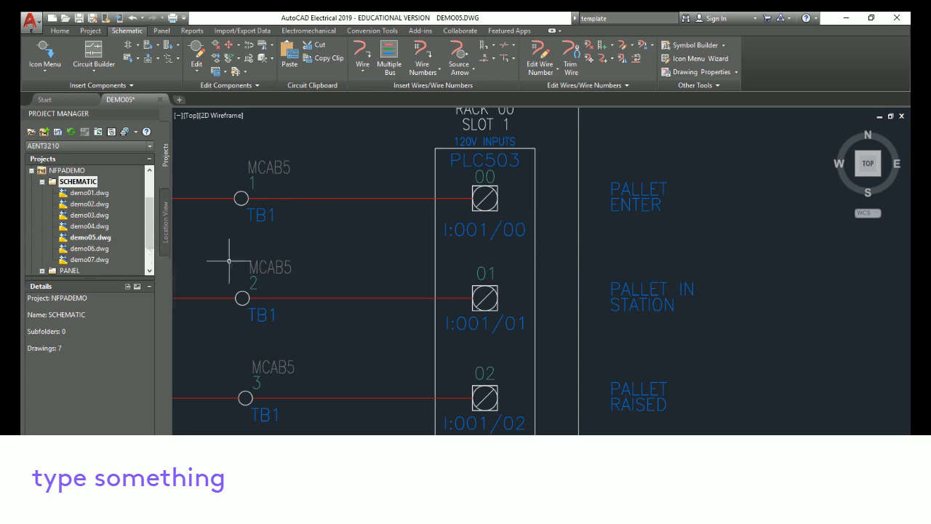
{"action": "mouse_move", "coordinate": [316, 228]}
{"action": "middle_mouse_down"}
{"action": "mouse_move", "coordinate": [617, 207]}
{"action": "mouse_move", "coordinate": [906, 211]}
{"action": "middle_mouse_up"}
{"action": "mouse_move", "coordinate": [322, 218]}
{"action": "middle_mouse_down"}
{"action": "mouse_move", "coordinate": [648, 223]}
{"action": "mouse_move", "coordinate": [453, 245]}
{"action": "middle_mouse_up"}
{"action": "scroll", "coordinate": [454, 245], "scroll_direction": "down", "scroll_amount": 4}
{"action": "scroll", "coordinate": [473, 253], "scroll_direction": "up", "scroll_amount": 6}
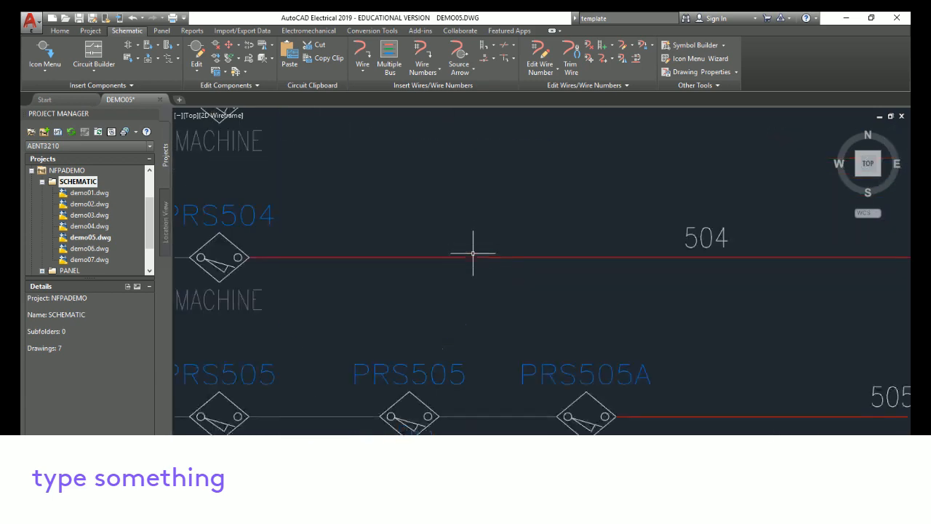
{"action": "scroll", "coordinate": [473, 253], "scroll_direction": "down", "scroll_amount": 4}
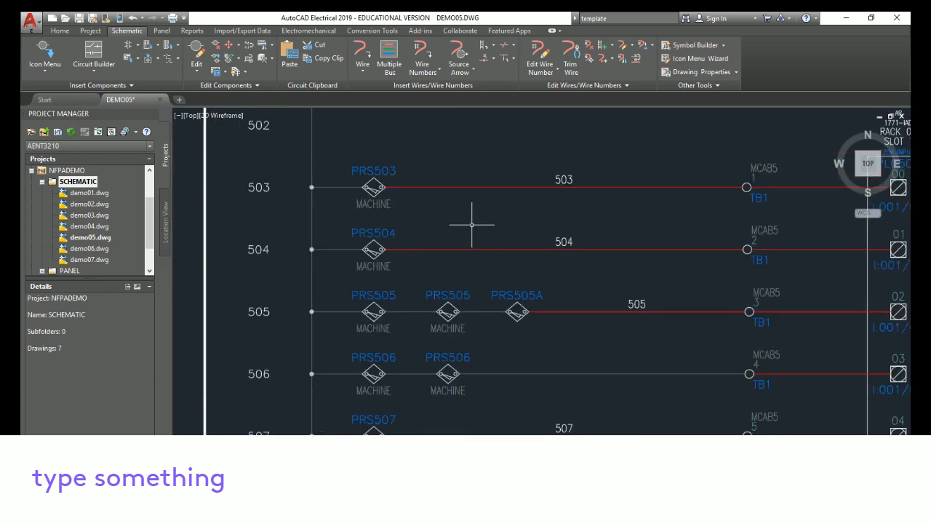
{"action": "mouse_move", "coordinate": [471, 225]}
{"action": "middle_mouse_down"}
{"action": "mouse_move", "coordinate": [279, 301]}
{"action": "mouse_move", "coordinate": [425, 308]}
{"action": "mouse_move", "coordinate": [401, 161]}
{"action": "mouse_move", "coordinate": [401, 218]}
{"action": "mouse_move", "coordinate": [433, 255]}
{"action": "middle_mouse_up"}
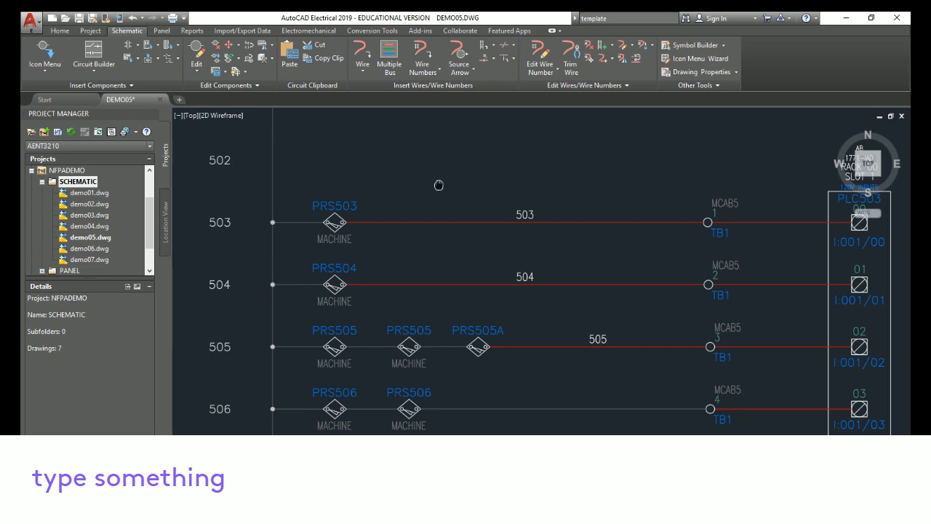
{"action": "scroll", "coordinate": [443, 185], "scroll_direction": "up", "scroll_amount": 2}
{"action": "scroll", "coordinate": [442, 185], "scroll_direction": "down", "scroll_amount": 8}
{"action": "middle_click_drag", "start_coordinate": [564, 250], "coordinate": [496, 217]}
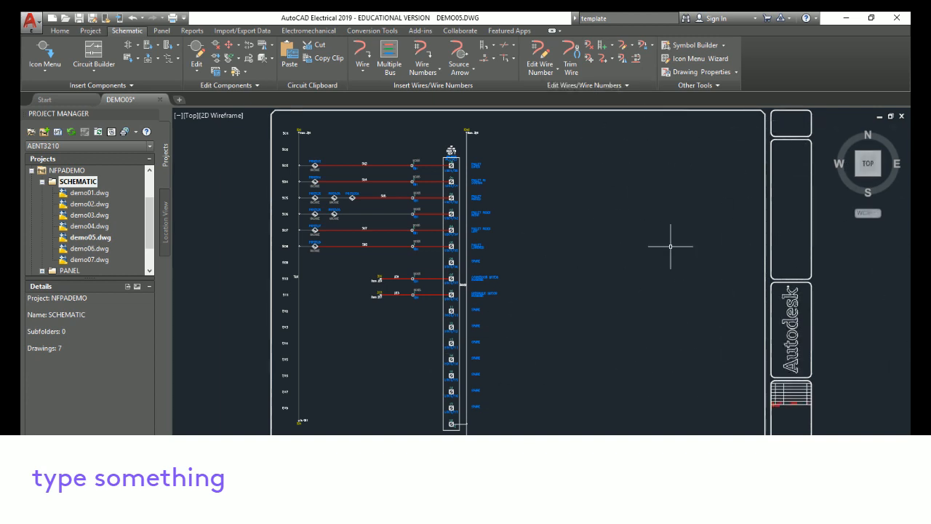
{"action": "scroll", "coordinate": [670, 246], "scroll_direction": "down", "scroll_amount": 2}
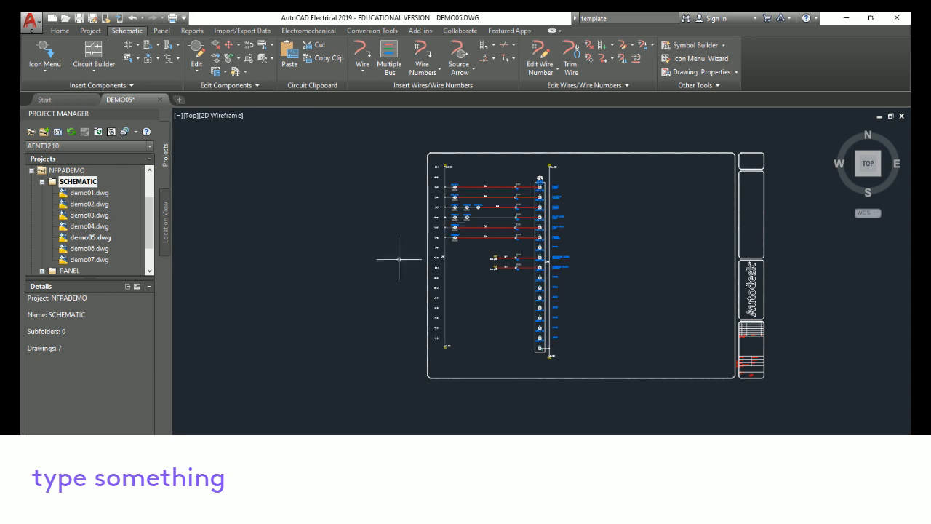
Collapse the NFPADEMO project and create a new project named AENT3120
{"action": "left_click", "coordinate": [30, 171]}
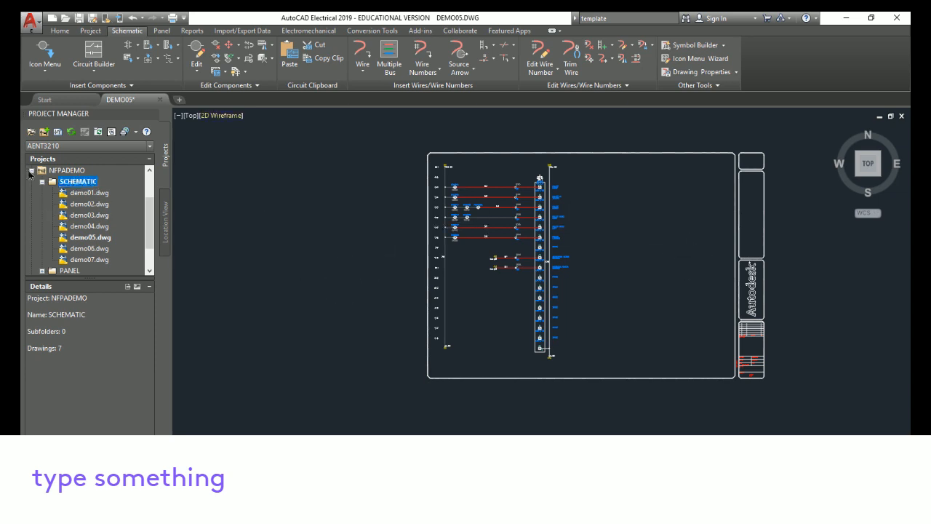
{"action": "left_click", "coordinate": [31, 170]}
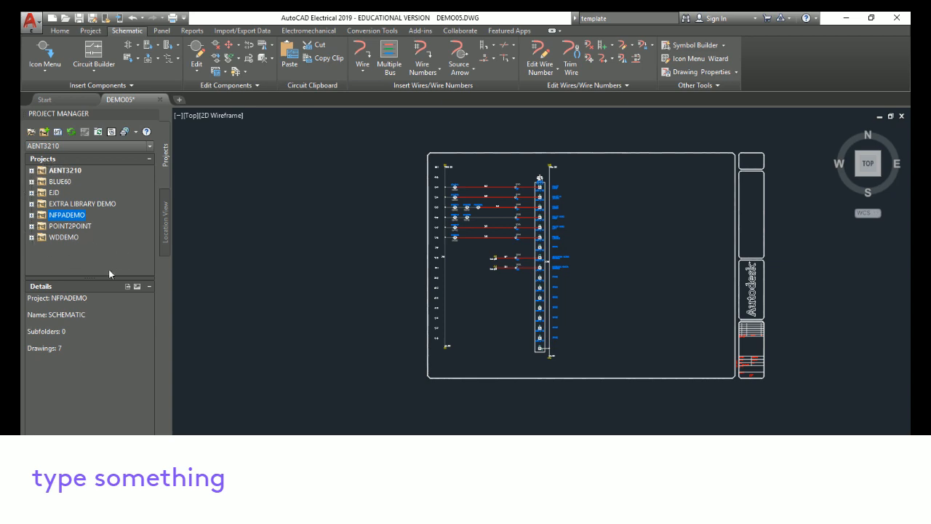
{"action": "left_click", "coordinate": [45, 133]}
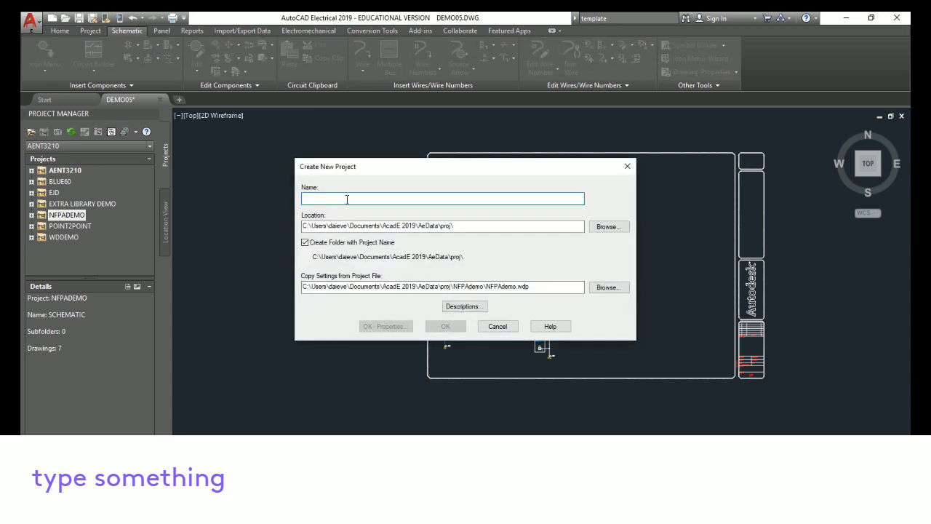
{"action": "type", "text": "AENT312"}
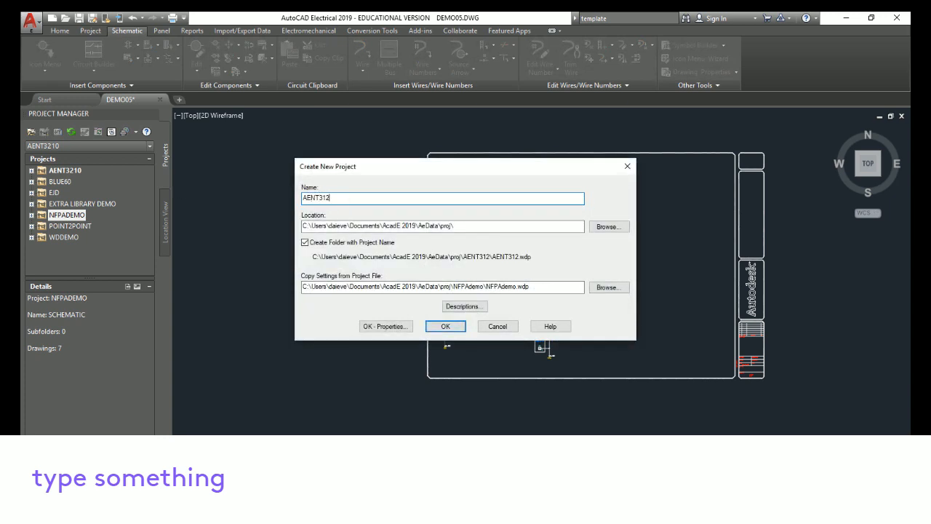
{"action": "type", "text": "0"}
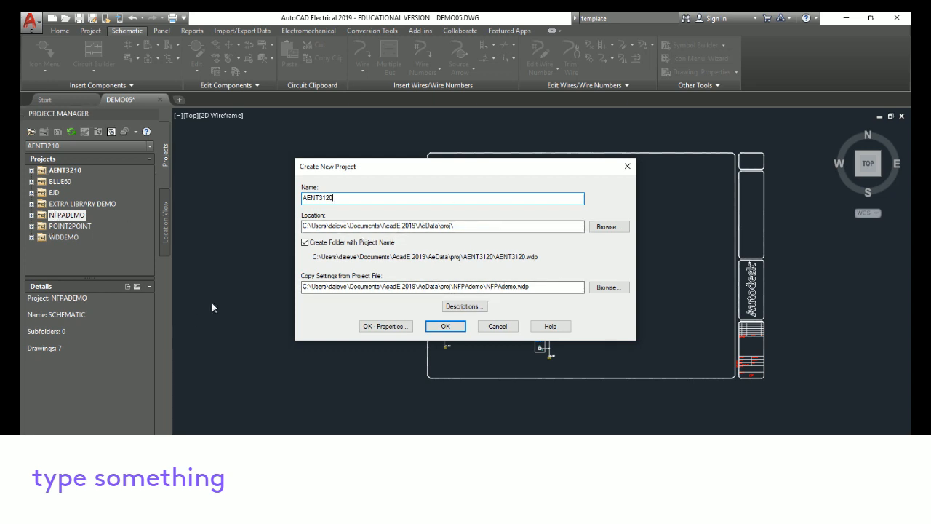
{"action": "left_click", "coordinate": [457, 329]}
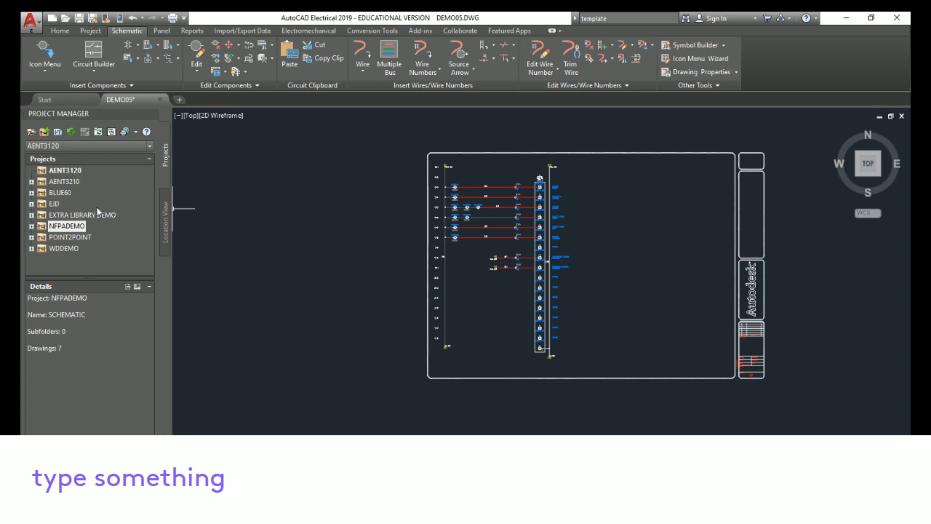
Create a new drawing named MCR_CKT in the AENT3120 project using the ACAD_ELECTRICAL template
{"action": "left_click", "coordinate": [81, 172]}
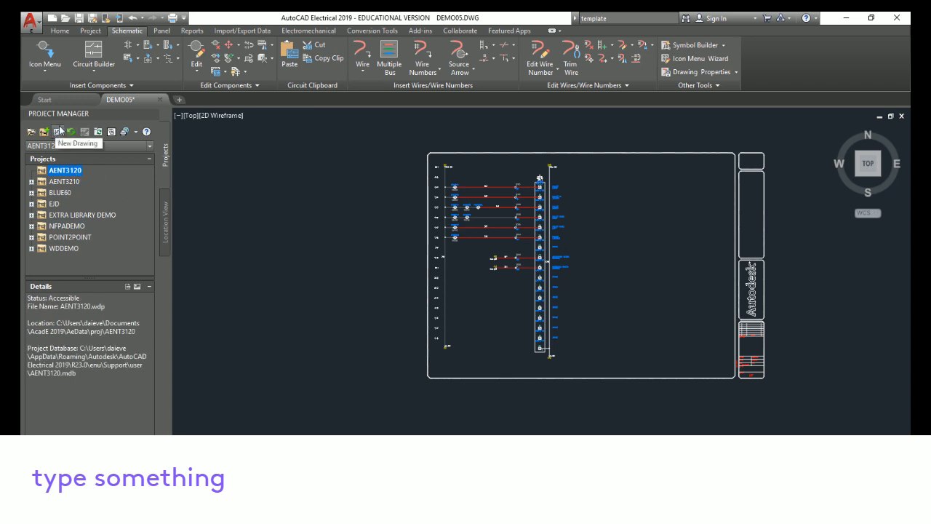
{"action": "left_click", "coordinate": [58, 134]}
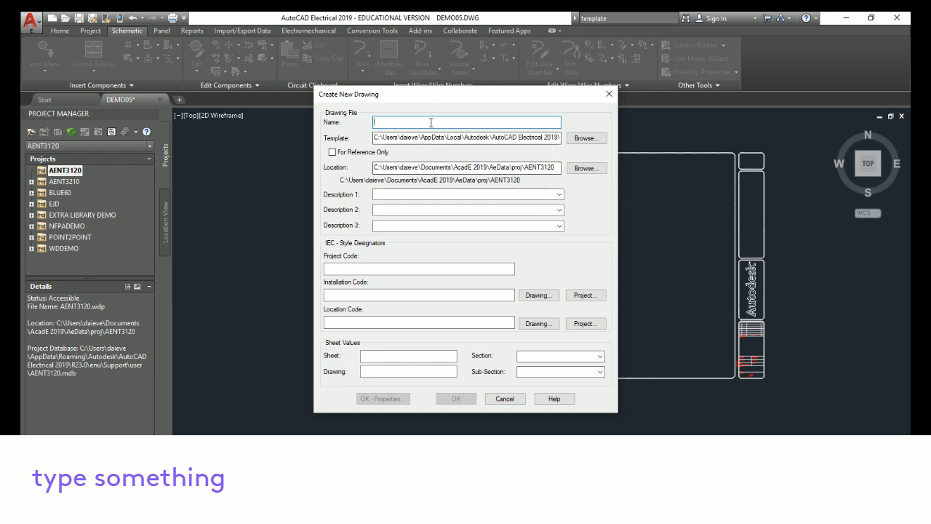
{"action": "type", "text": "M"}
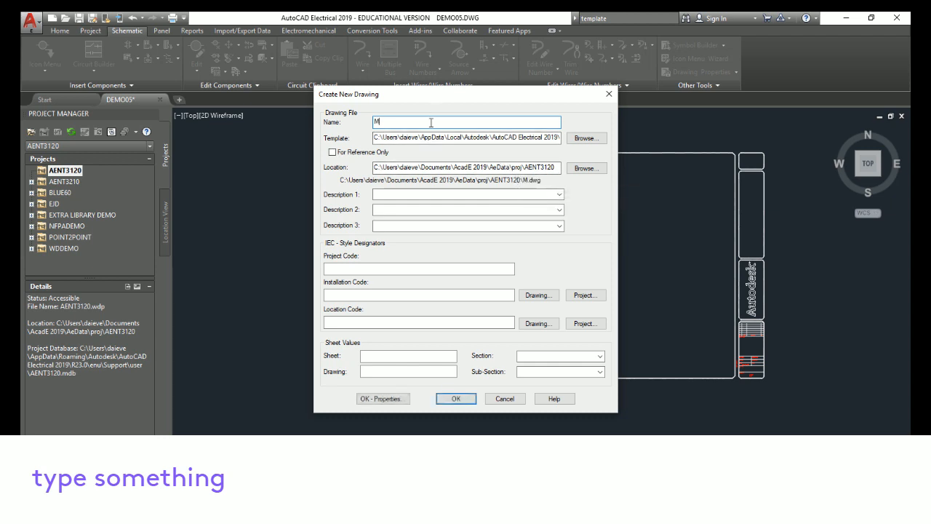
{"action": "type", "text": "CR_CKT"}
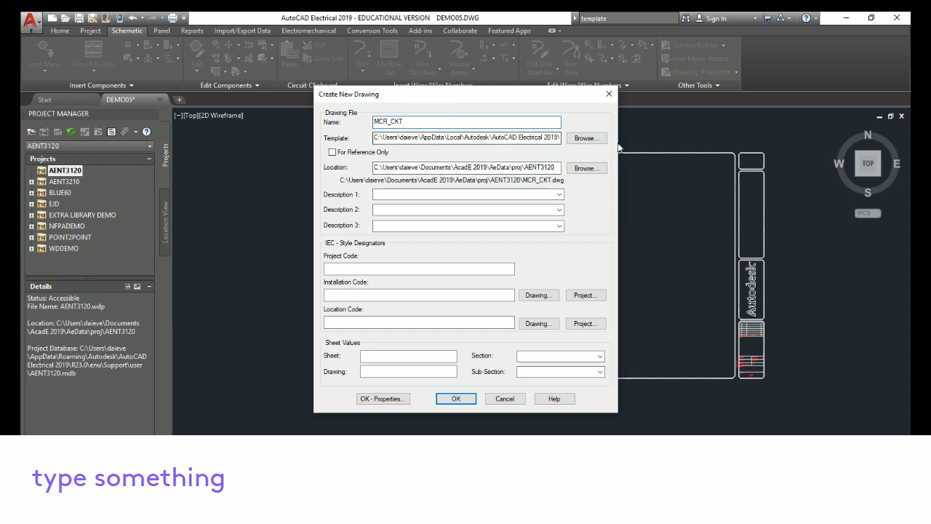
{"action": "left_click", "coordinate": [595, 140]}
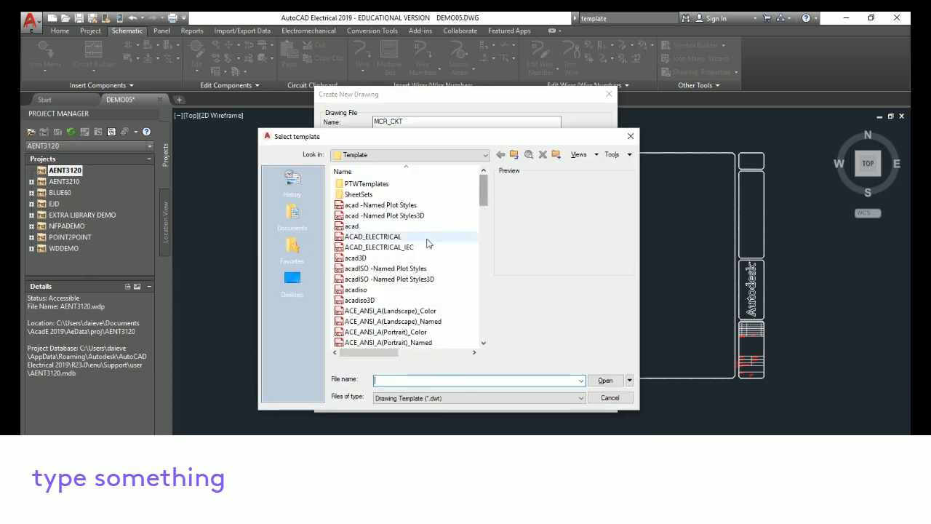
{"action": "left_click", "coordinate": [387, 240]}
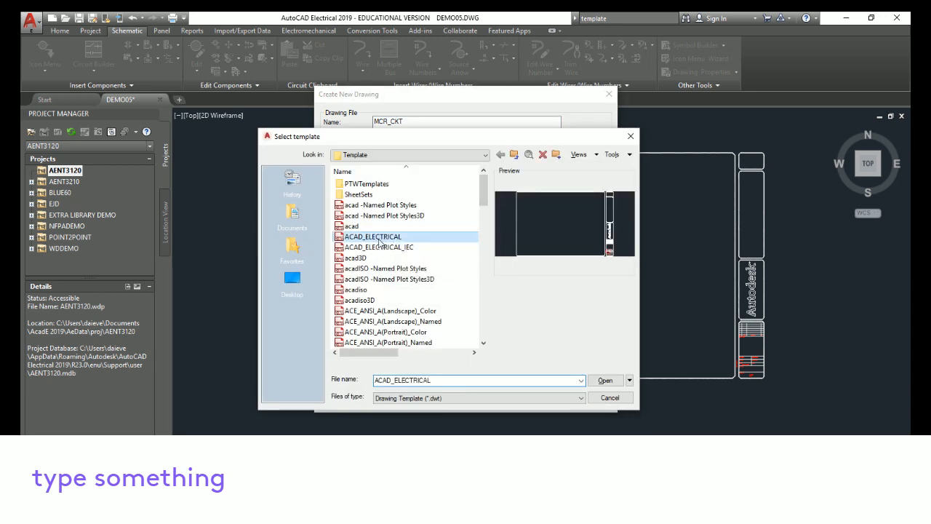
{"action": "left_click", "coordinate": [606, 381]}
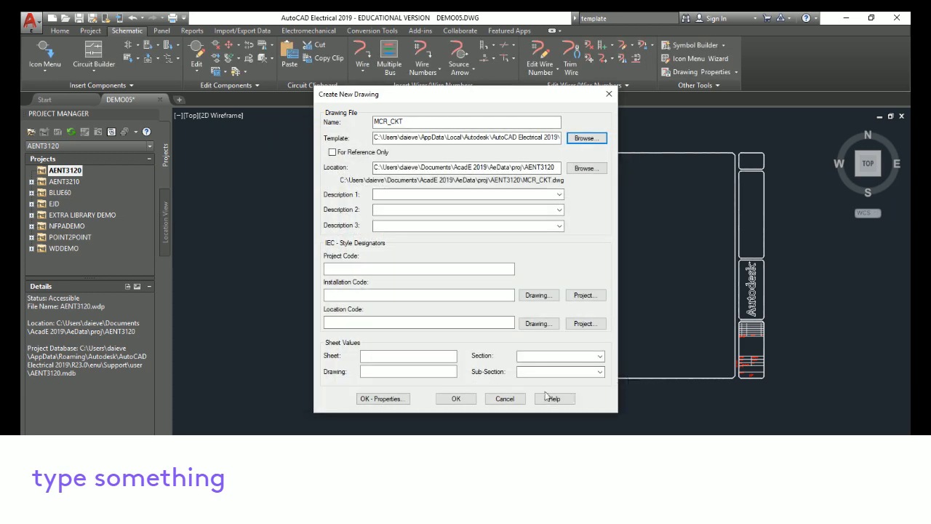
{"action": "left_click", "coordinate": [472, 404]}
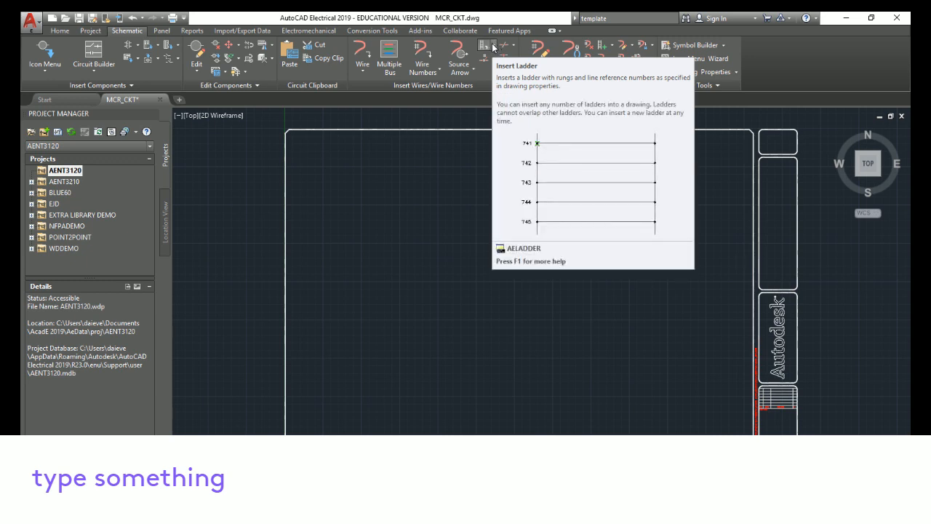
Insert a ladder with first reference 101 near the upper left corner of the drawing border
{"action": "left_click", "coordinate": [483, 45]}
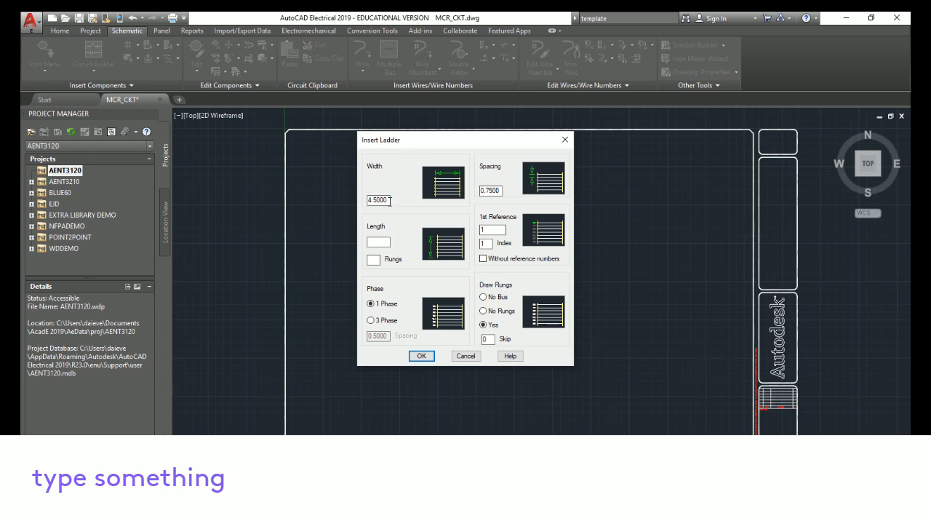
{"action": "left_click_drag", "start_coordinate": [389, 202], "coordinate": [355, 199]}
{"action": "type", "text": "000"}
{"action": "double_click", "coordinate": [483, 230]}
{"action": "type", "text": "101"}
{"action": "left_click", "coordinate": [421, 355]}
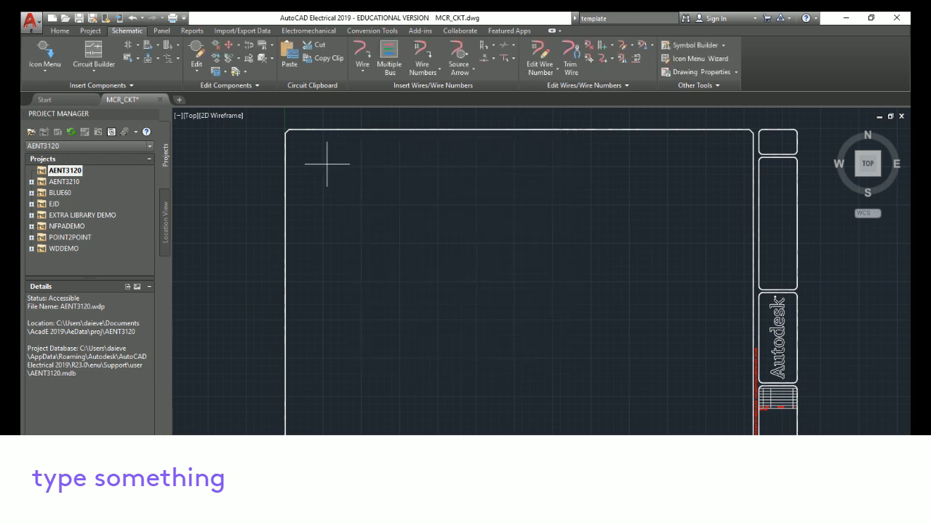
{"action": "left_click", "coordinate": [324, 168]}
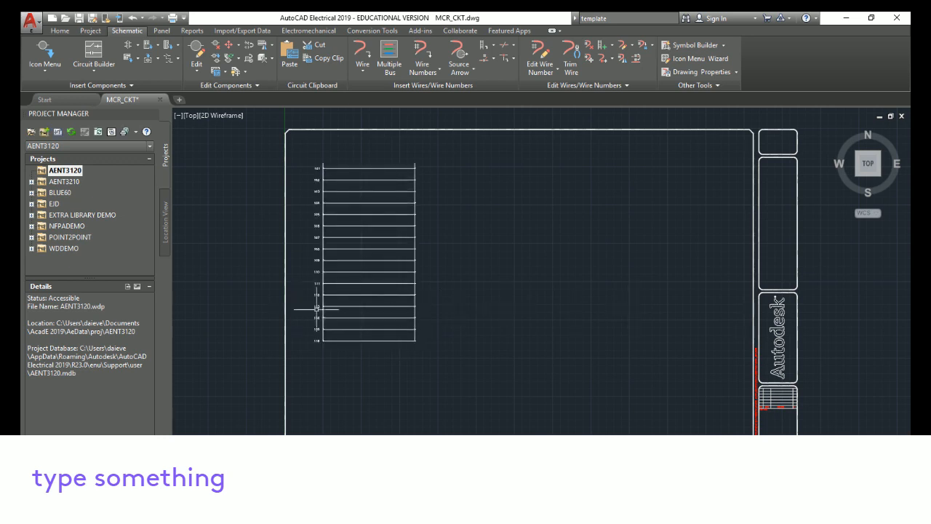
Insert a Mushroom Head NC push button on rung 101 with the description ESTOP
{"action": "scroll", "coordinate": [389, 287], "scroll_direction": "up", "scroll_amount": 5}
{"action": "scroll", "coordinate": [376, 224], "scroll_direction": "up", "scroll_amount": 3}
{"action": "mouse_move", "coordinate": [626, 264]}
{"action": "middle_mouse_down"}
{"action": "mouse_move", "coordinate": [659, 281]}
{"action": "mouse_move", "coordinate": [531, 458]}
{"action": "mouse_move", "coordinate": [524, 382]}
{"action": "middle_mouse_up"}
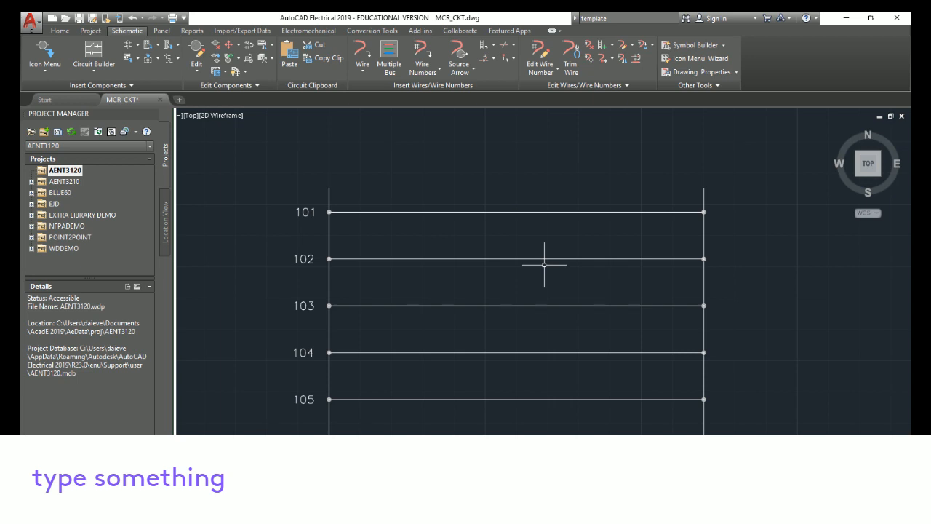
{"action": "mouse_move", "coordinate": [126, 102]}
{"action": "left_click", "coordinate": [46, 47]}
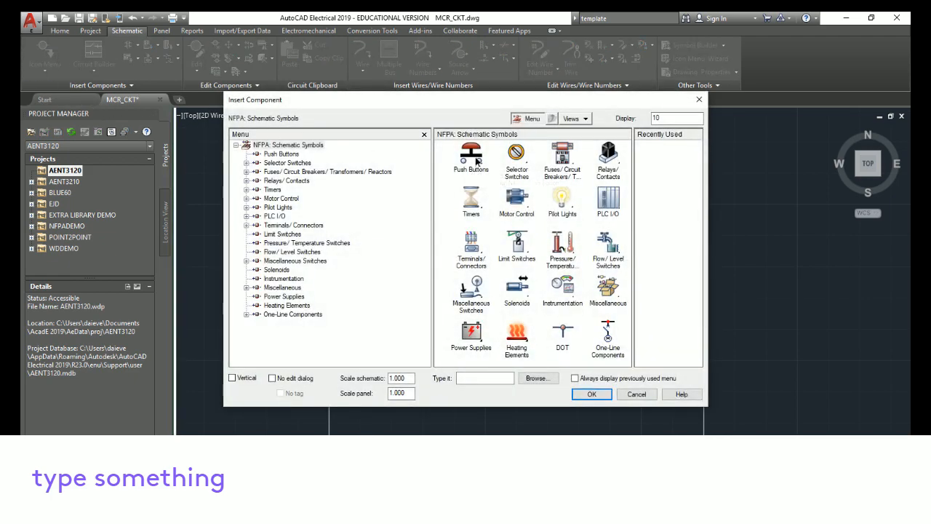
{"action": "left_click", "coordinate": [473, 156]}
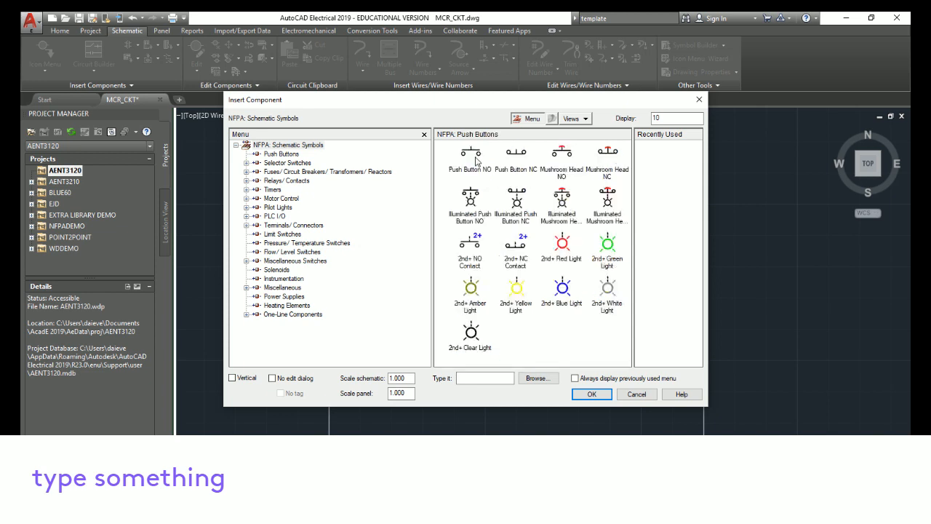
{"action": "left_click", "coordinate": [608, 153]}
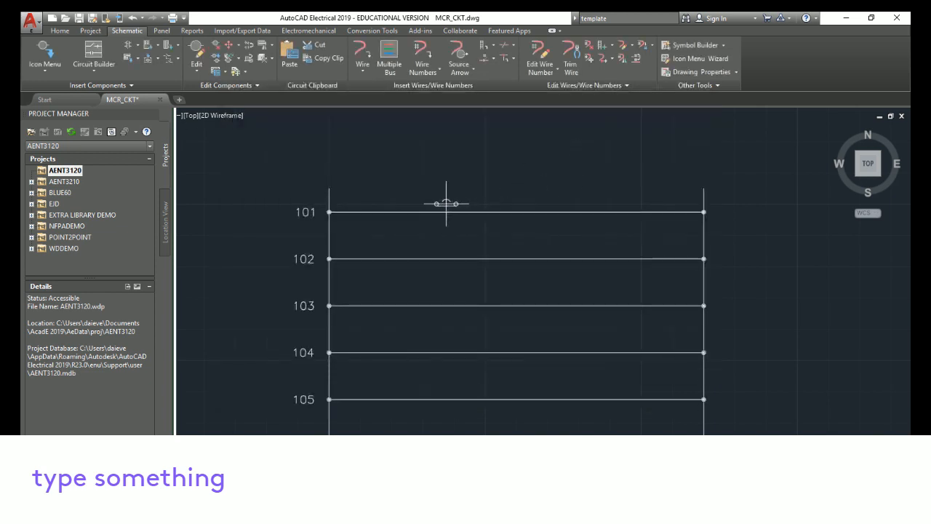
{"action": "left_click", "coordinate": [380, 212]}
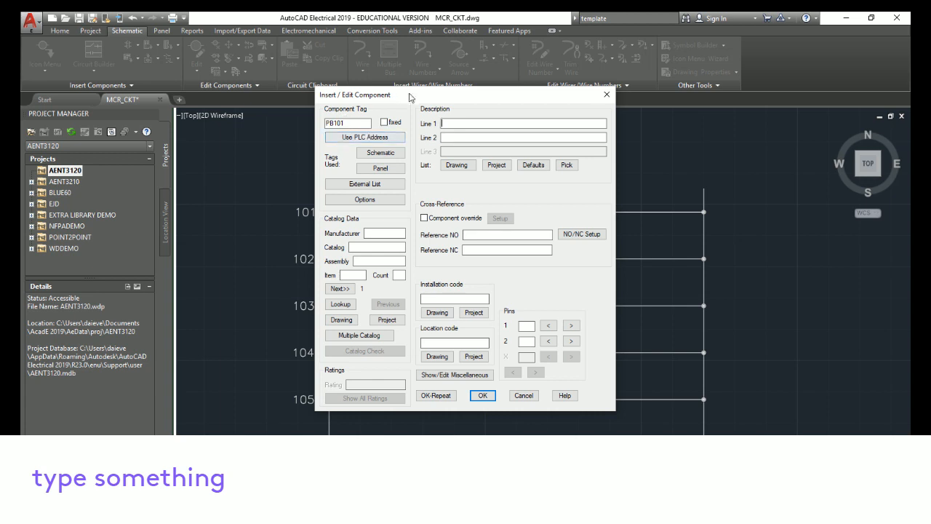
{"action": "left_click_drag", "start_coordinate": [411, 96], "coordinate": [508, 101]}
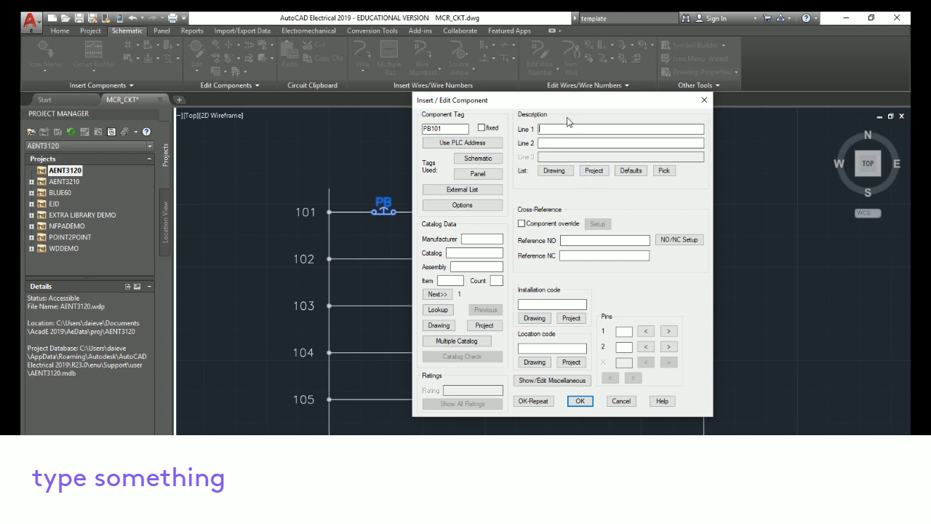
{"action": "type", "text": "ESTOP"}
{"action": "left_click", "coordinate": [580, 404]}
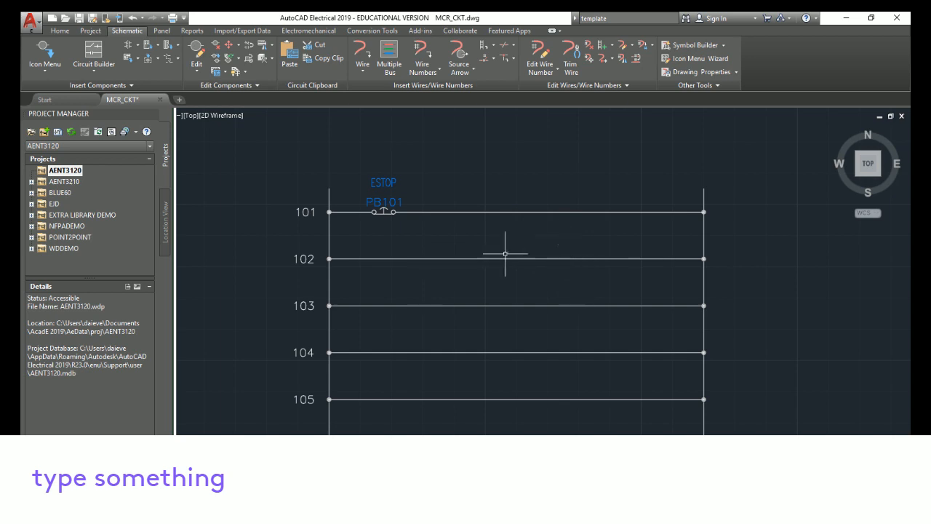
Move the ESTOP push button to the left along rung 101
{"action": "right_click", "coordinate": [384, 212]}
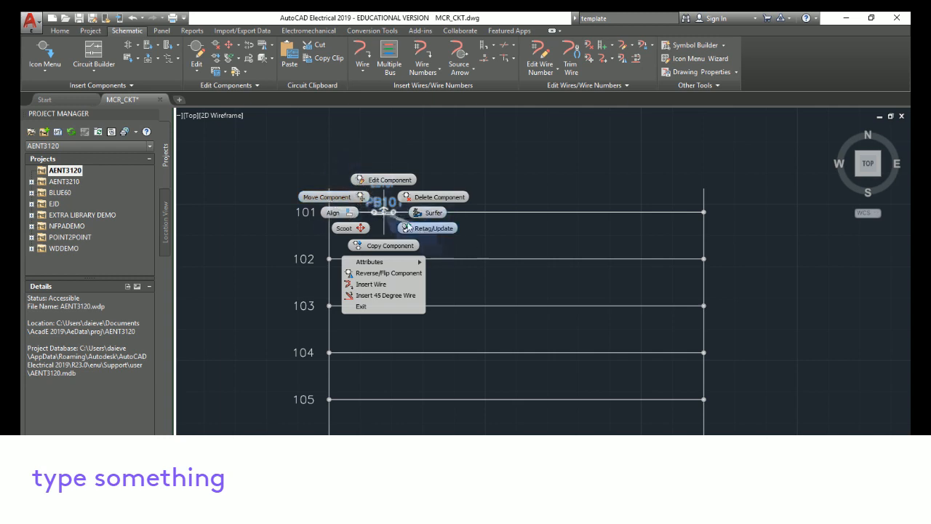
{"action": "left_click", "coordinate": [343, 194]}
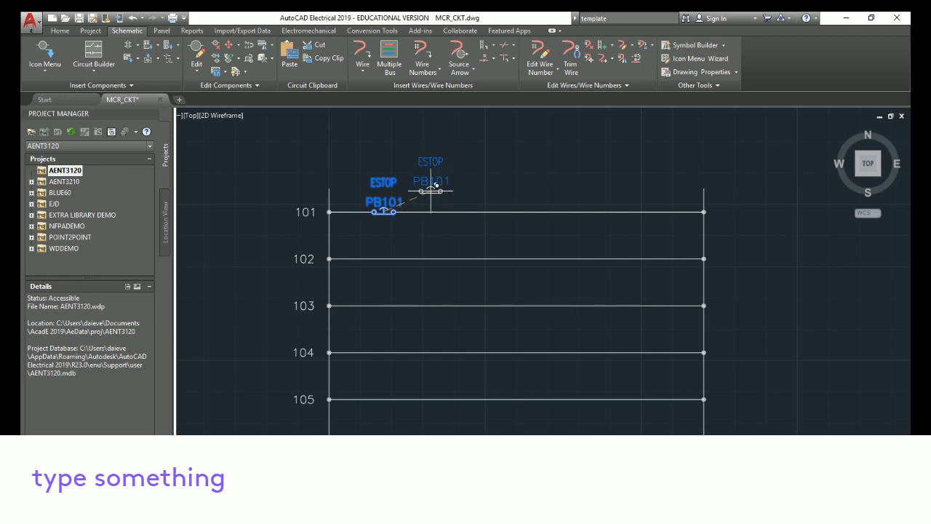
{"action": "scroll", "coordinate": [428, 191], "scroll_direction": "up", "scroll_amount": 2}
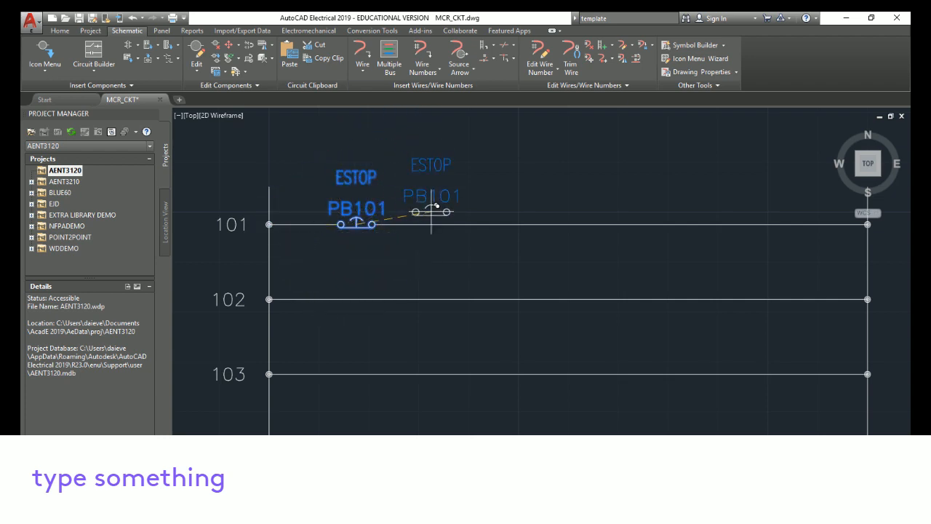
{"action": "left_click", "coordinate": [328, 225]}
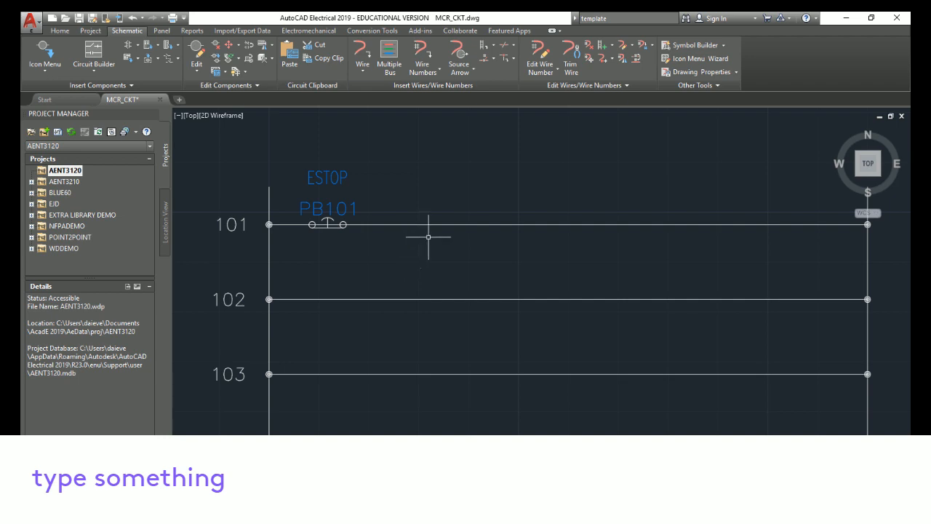
Move the ESTOP push button to the right along rung 101
{"action": "right_click", "coordinate": [329, 224]}
{"action": "left_click", "coordinate": [286, 214]}
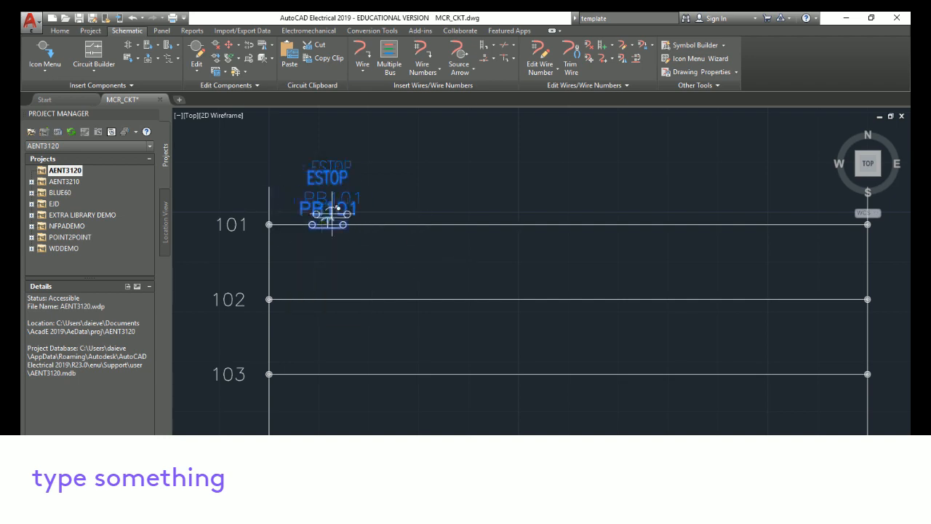
{"action": "left_click", "coordinate": [421, 223]}
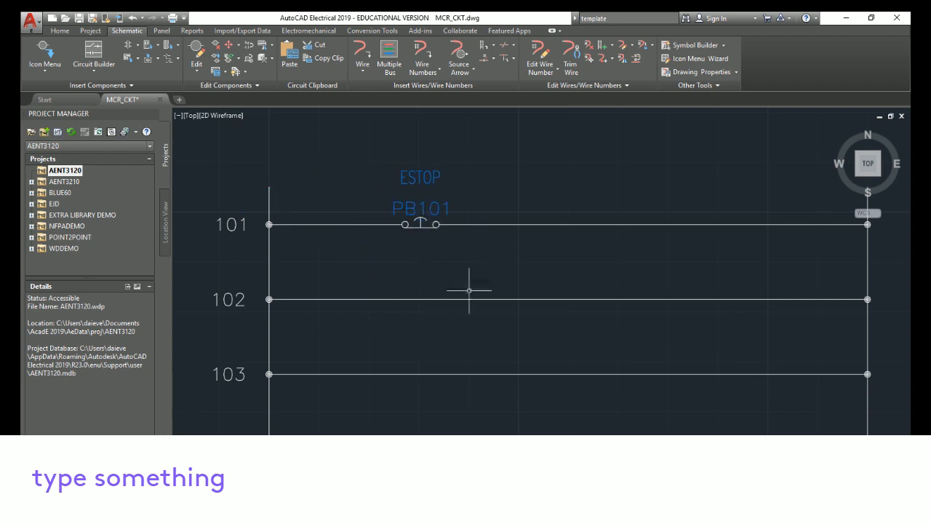
Move the ESTOP push button back to the left end of rung 101
{"action": "right_click", "coordinate": [419, 224]}
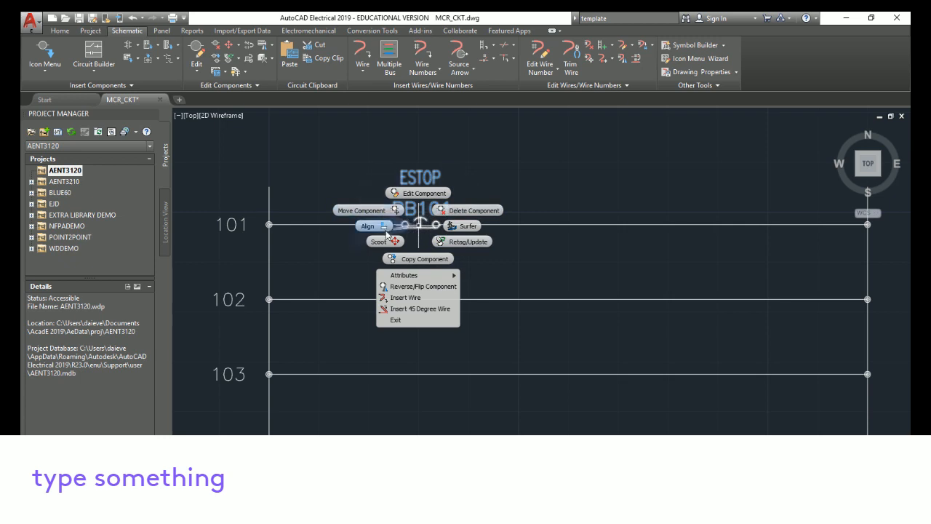
{"action": "left_click", "coordinate": [356, 210]}
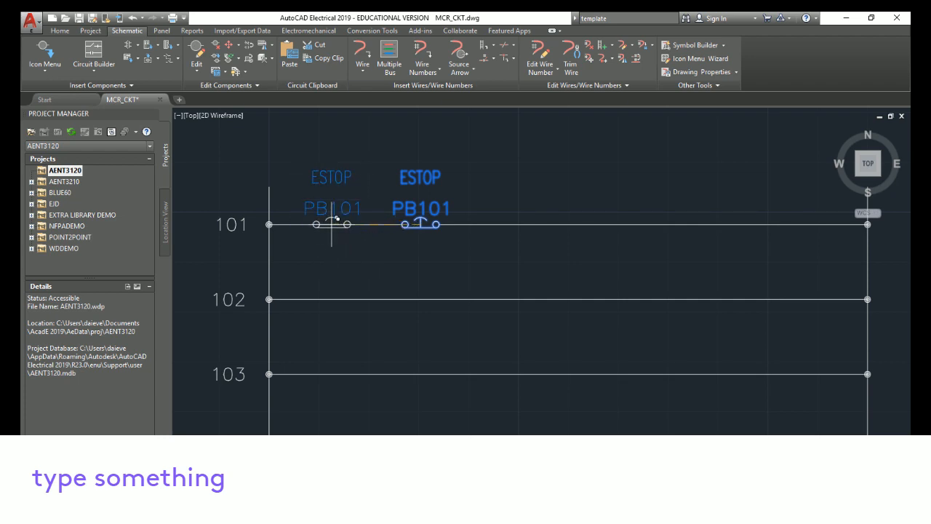
{"action": "left_click", "coordinate": [331, 224]}
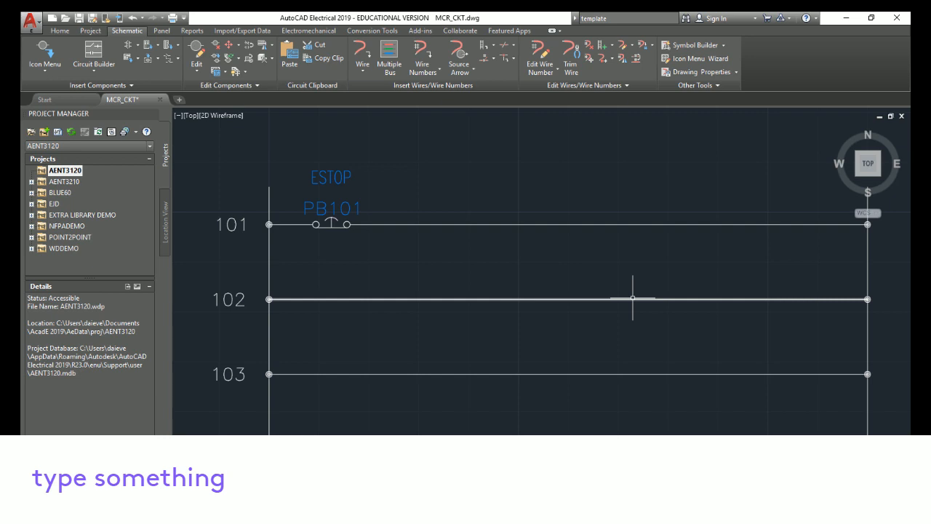
Scoot the ESTOP push button to the right along rung 101
{"action": "right_click", "coordinate": [329, 222]}
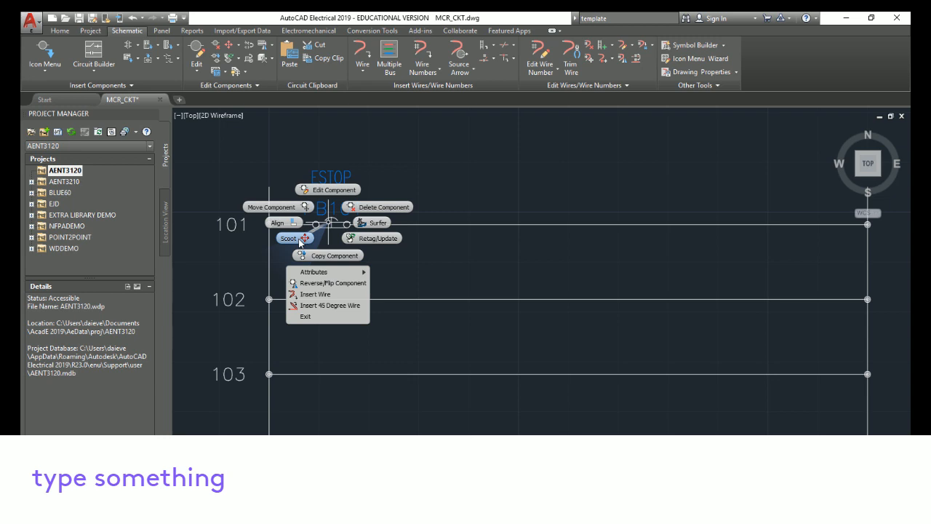
{"action": "left_click", "coordinate": [300, 240]}
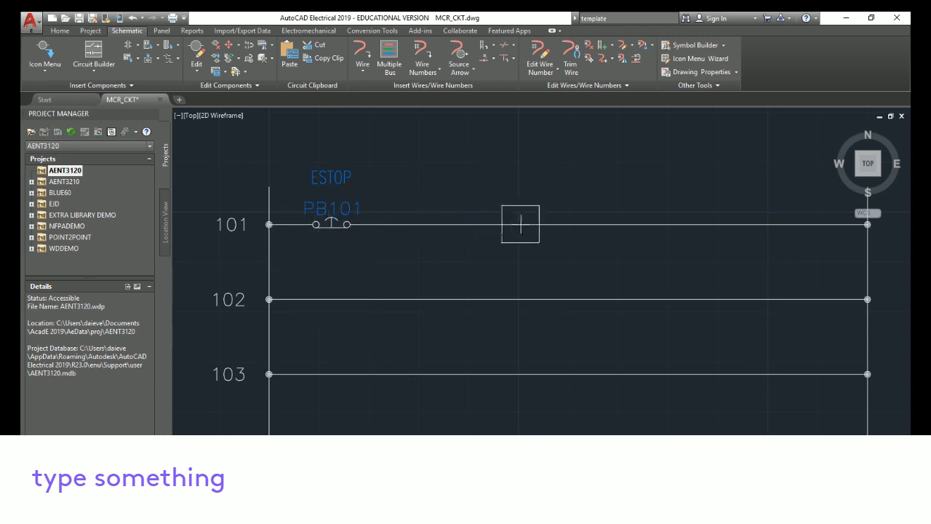
{"action": "left_click", "coordinate": [477, 224]}
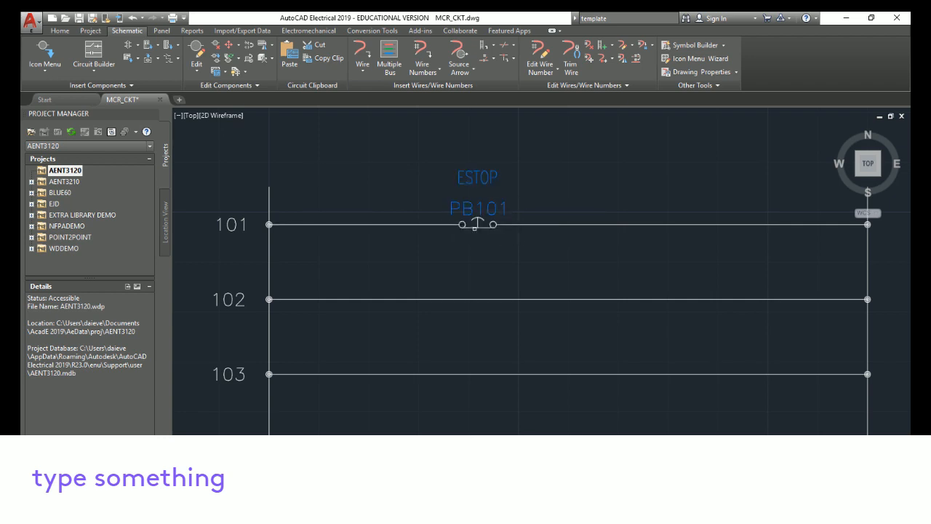
Scoot the ESTOP push button back to the left end of rung 101
{"action": "right_click", "coordinate": [476, 224]}
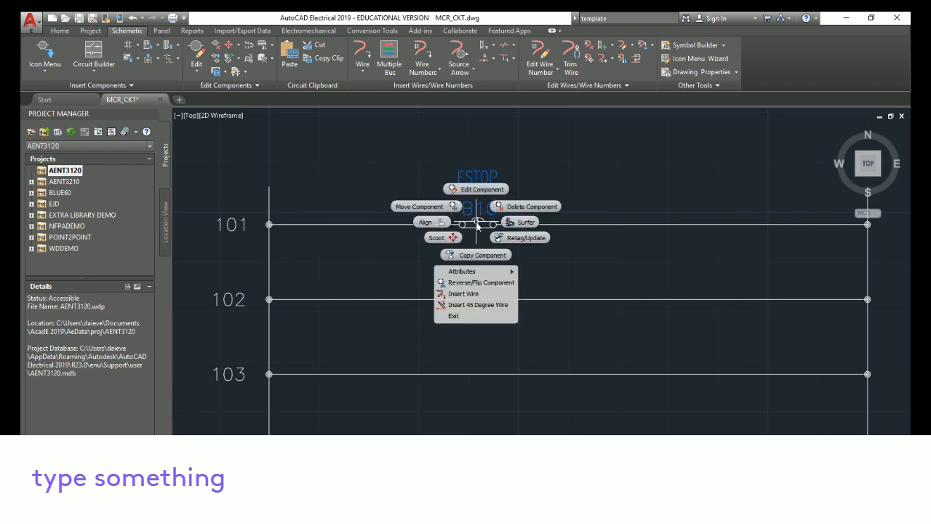
{"action": "left_click", "coordinate": [438, 237]}
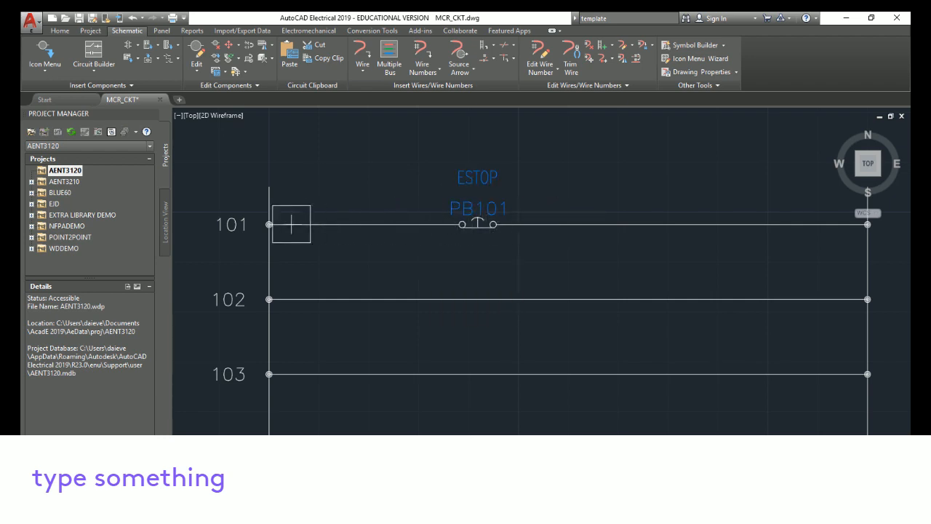
{"action": "left_click", "coordinate": [320, 224]}
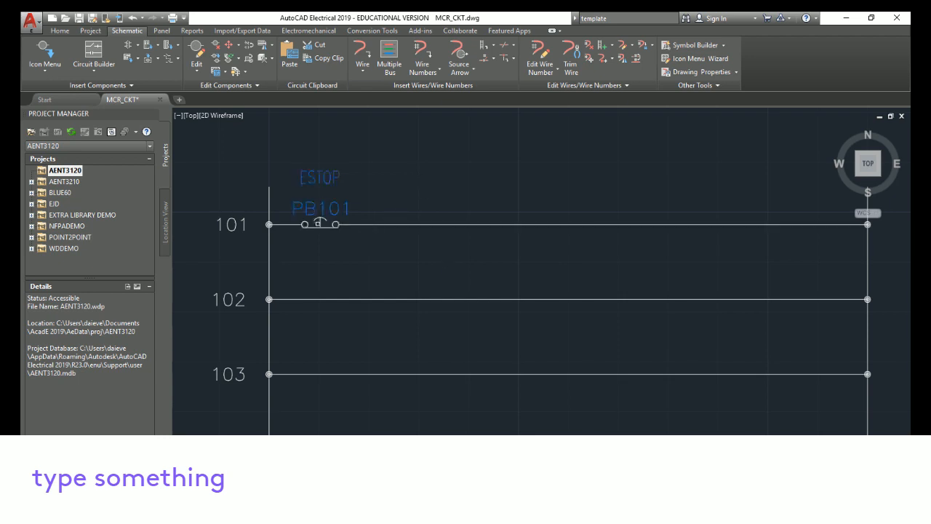
Copy the ESTOP push button onto rung 102
{"action": "right_click", "coordinate": [320, 223]}
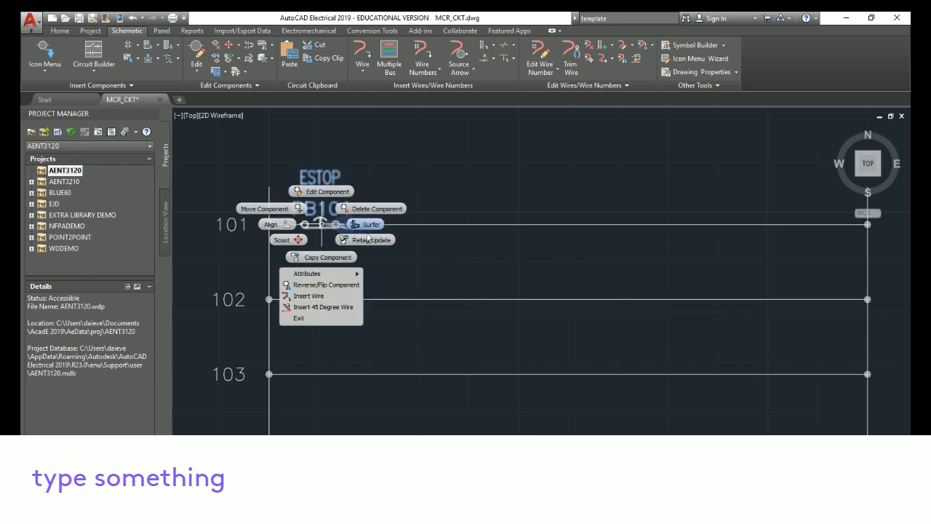
{"action": "left_click", "coordinate": [324, 257]}
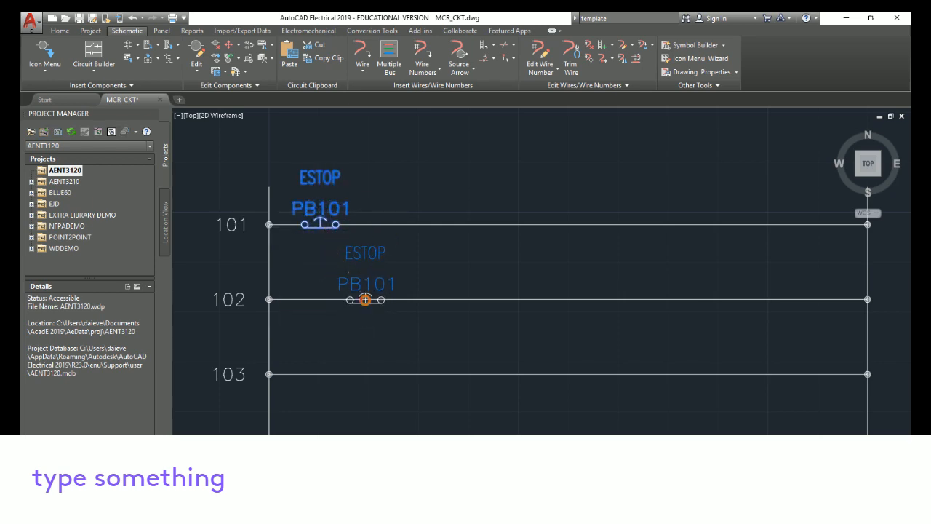
{"action": "left_click", "coordinate": [365, 299]}
{"action": "left_click", "coordinate": [481, 395]}
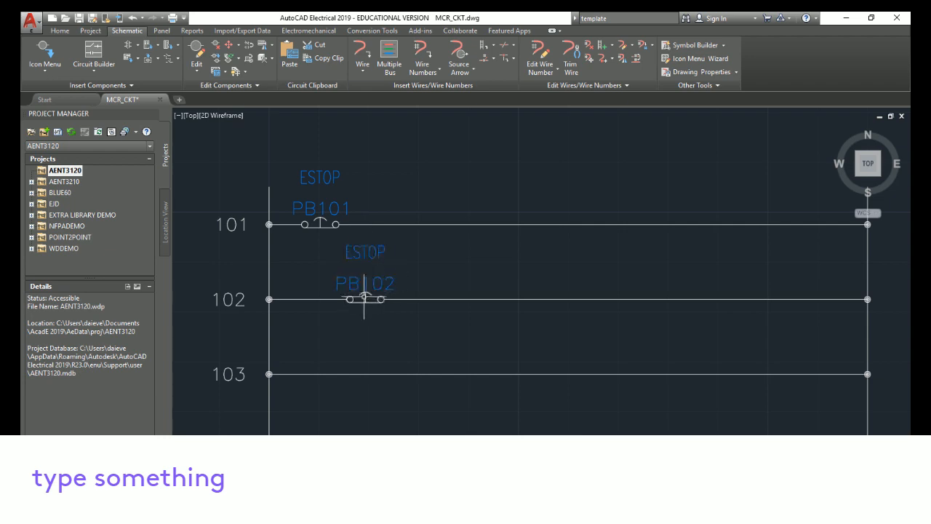
Copy the rung 102 push button onto rung 103
{"action": "right_click", "coordinate": [365, 298]}
{"action": "left_click", "coordinate": [359, 329]}
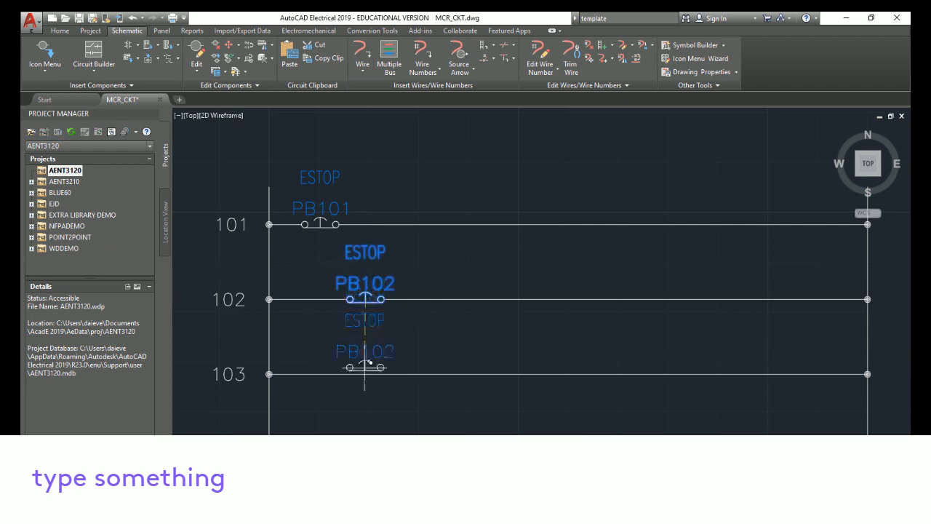
{"action": "left_click", "coordinate": [430, 374]}
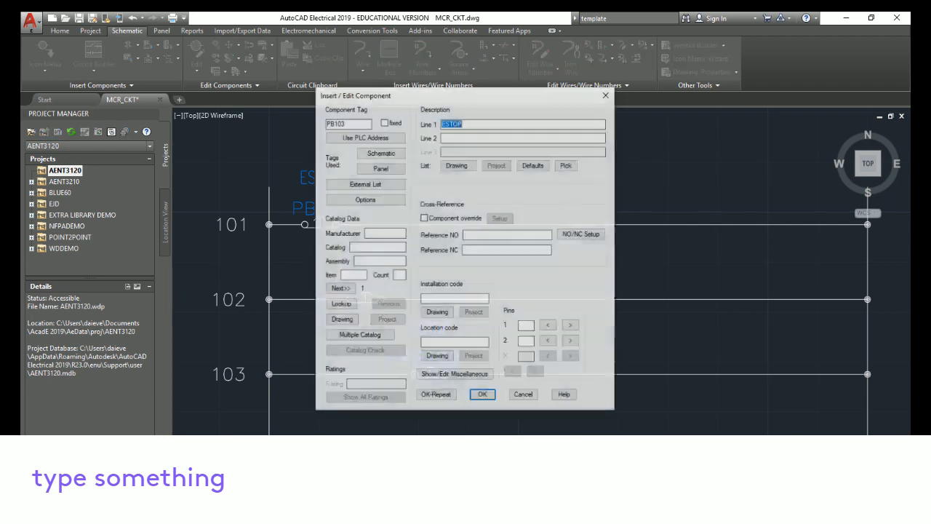
{"action": "left_click", "coordinate": [482, 394]}
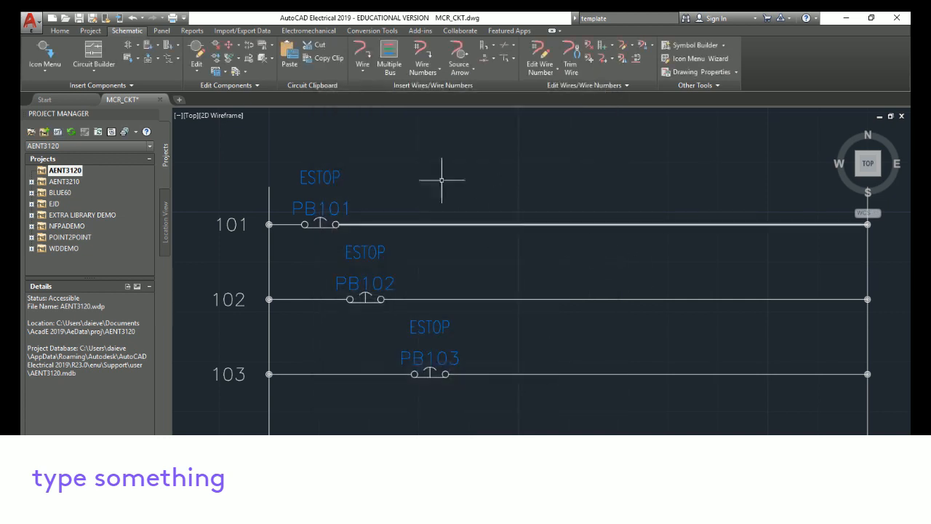
Align the push buttons on rungs 101 and 103 vertically with the one on rung 102
{"action": "right_click", "coordinate": [364, 295]}
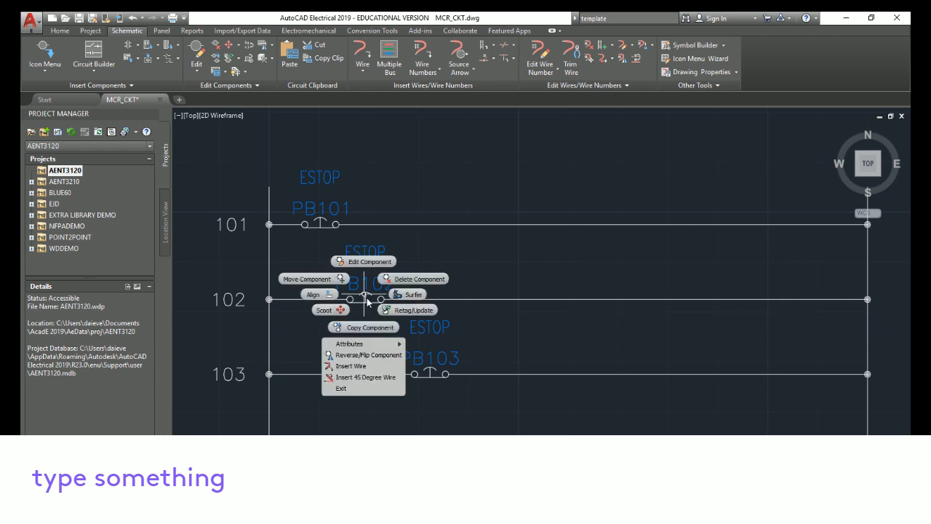
{"action": "left_click", "coordinate": [317, 297]}
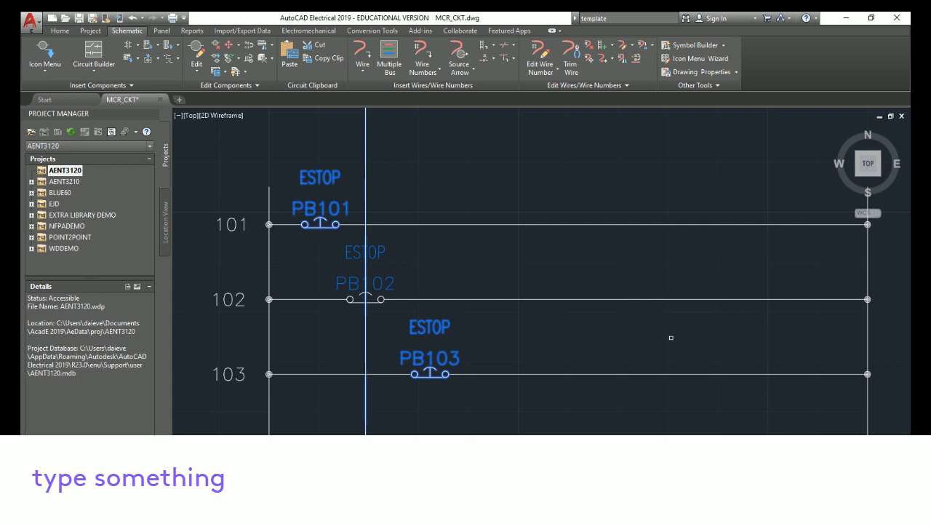
{"action": "key", "text": "Return"}
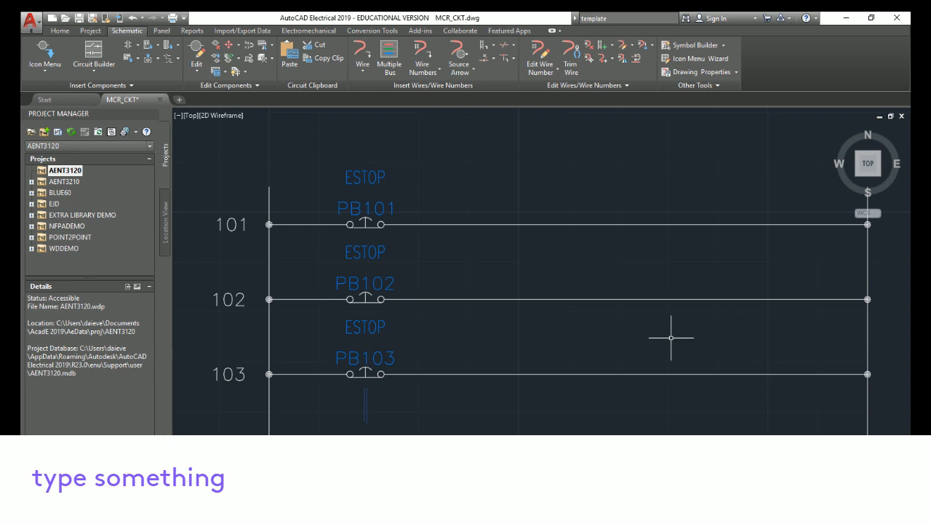
Undo the alignment, copies and scoots back to the single ESTOP push button on rung 101
{"action": "left_click", "coordinate": [131, 18]}
{"action": "left_click", "coordinate": [132, 19]}
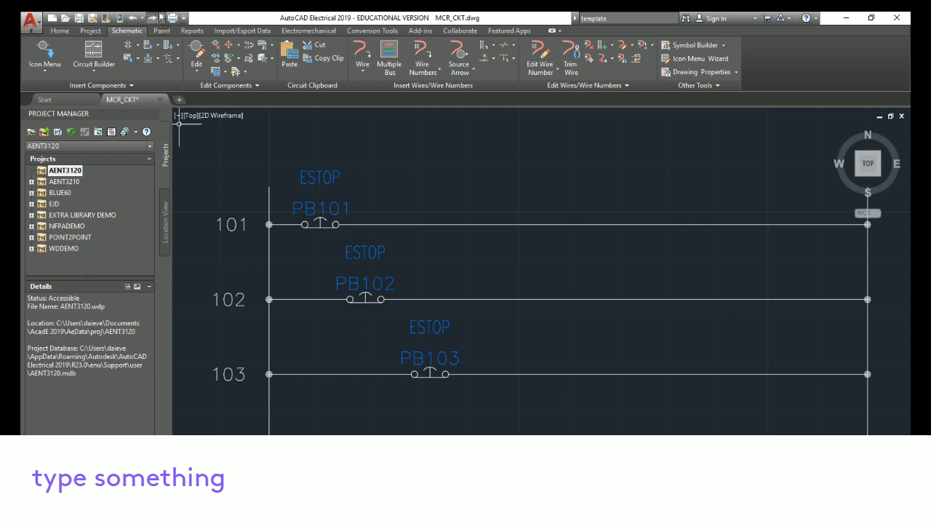
{"action": "left_click", "coordinate": [132, 19]}
{"action": "left_click", "coordinate": [132, 18]}
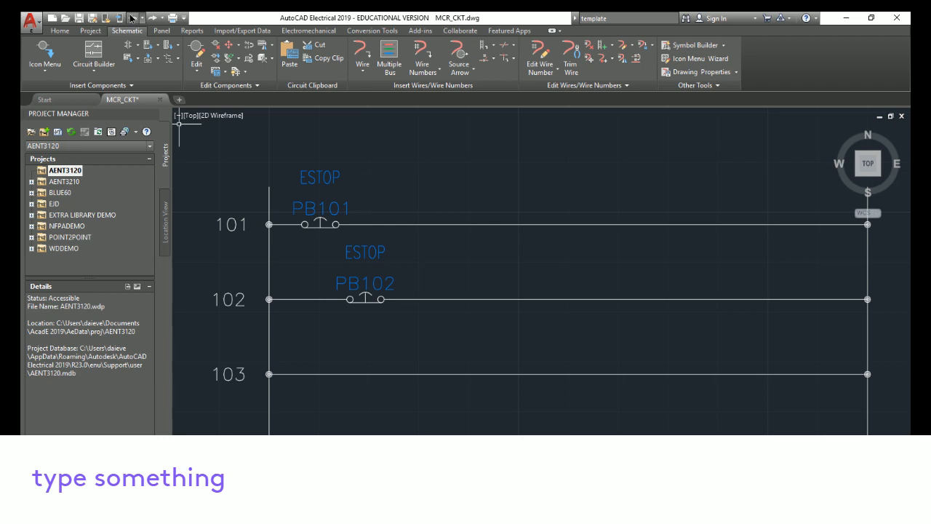
{"action": "left_click", "coordinate": [133, 19]}
{"action": "left_click", "coordinate": [133, 18]}
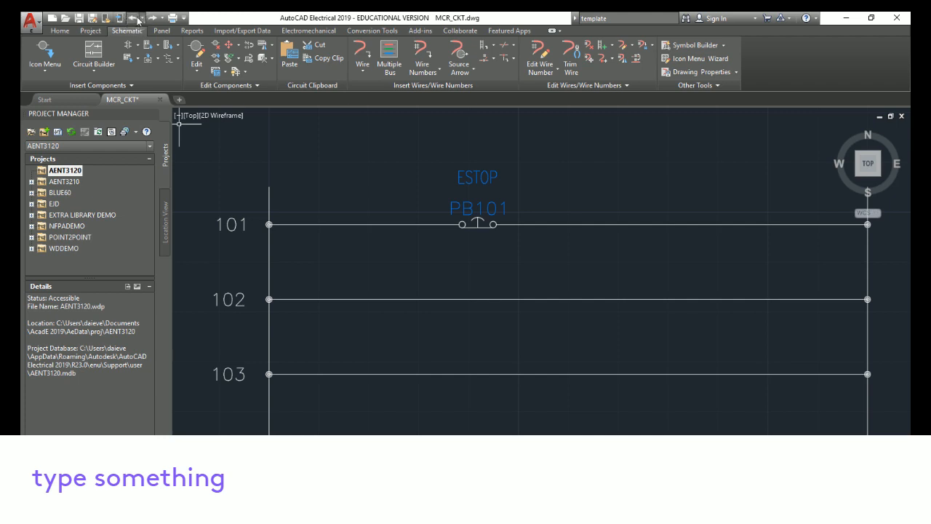
{"action": "left_click", "coordinate": [138, 19]}
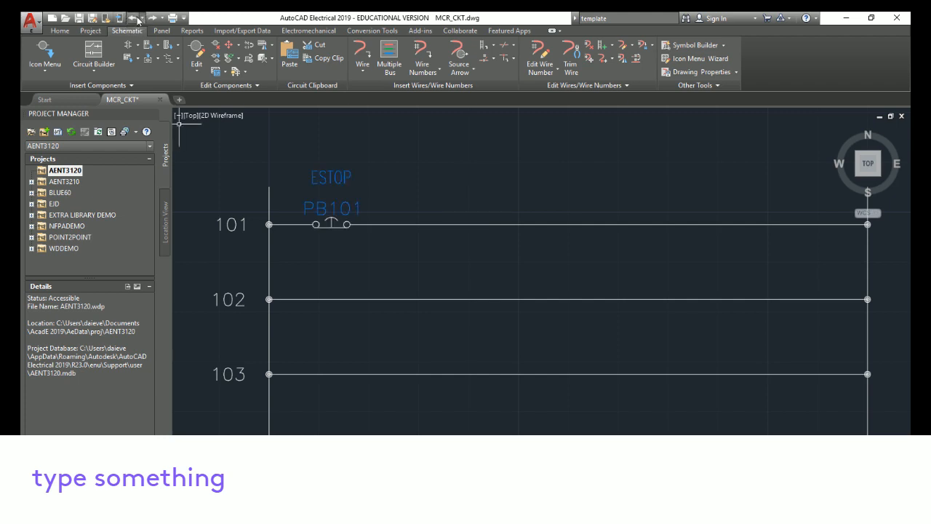
{"action": "left_click", "coordinate": [135, 19]}
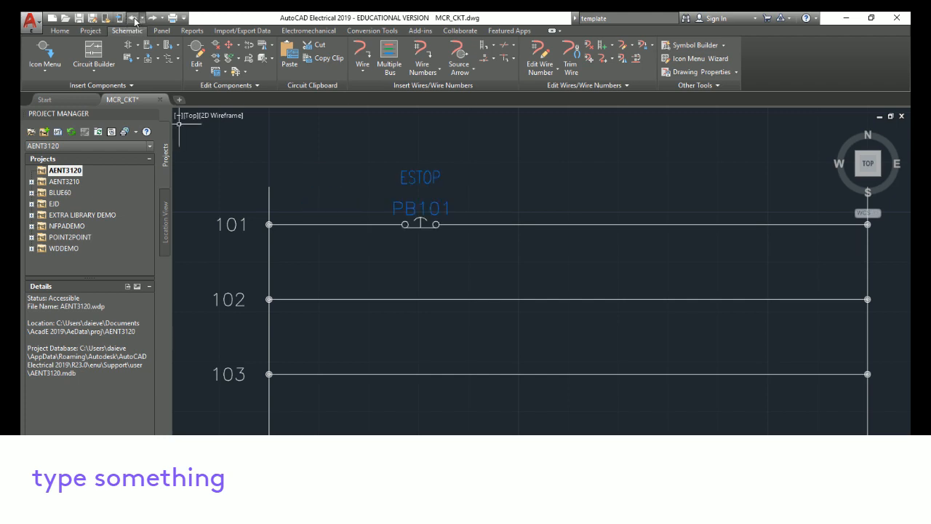
{"action": "left_click", "coordinate": [135, 19]}
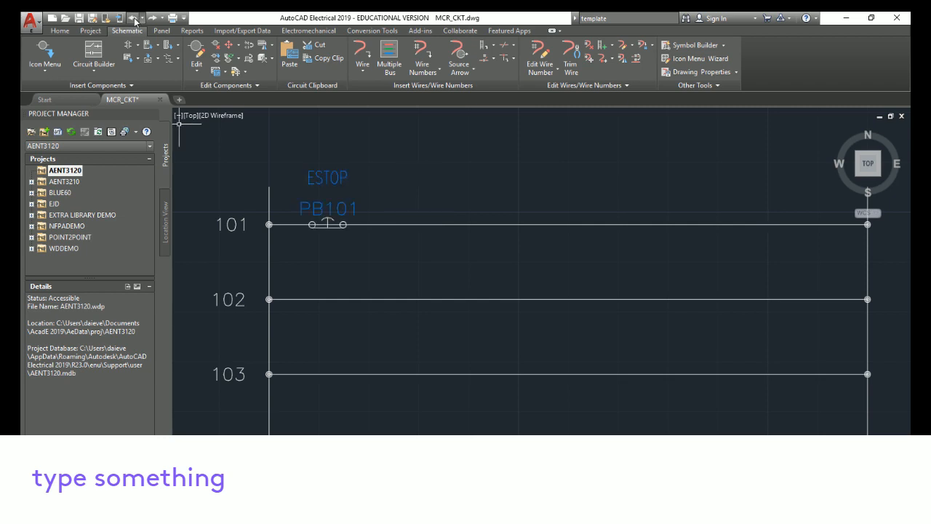
{"action": "left_click", "coordinate": [135, 17]}
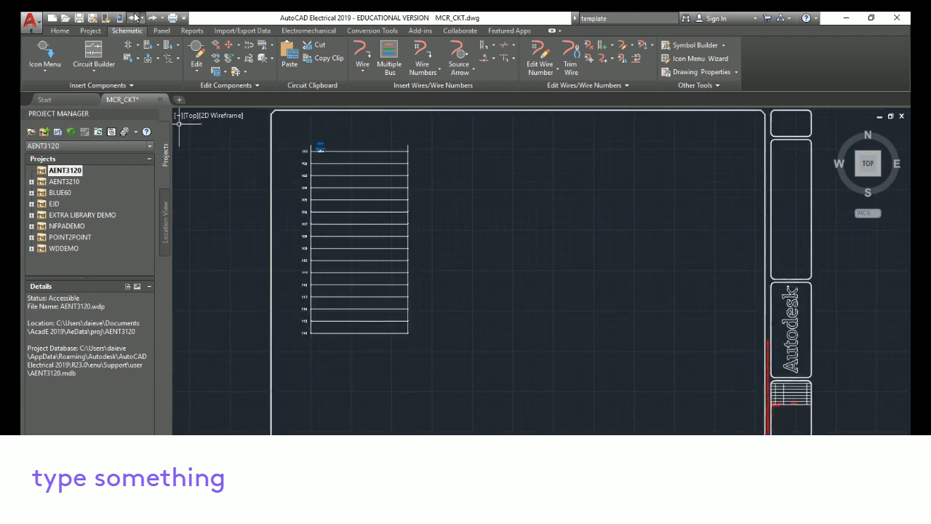
{"action": "left_click", "coordinate": [135, 17]}
{"action": "left_click", "coordinate": [135, 17]}
{"action": "left_click", "coordinate": [134, 18]}
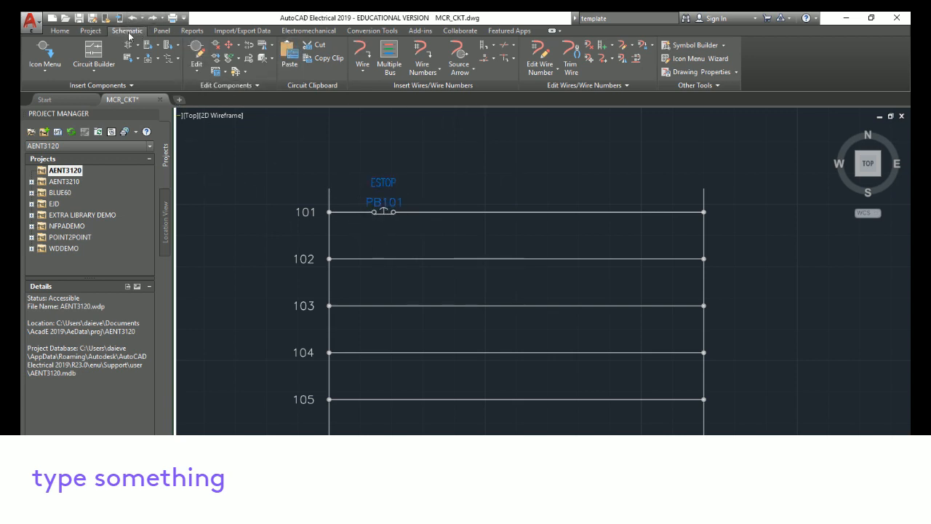
Insert a Push Button NC on rung 101 to the right of the ESTOP, with the description OFF_PB
{"action": "left_click", "coordinate": [48, 55]}
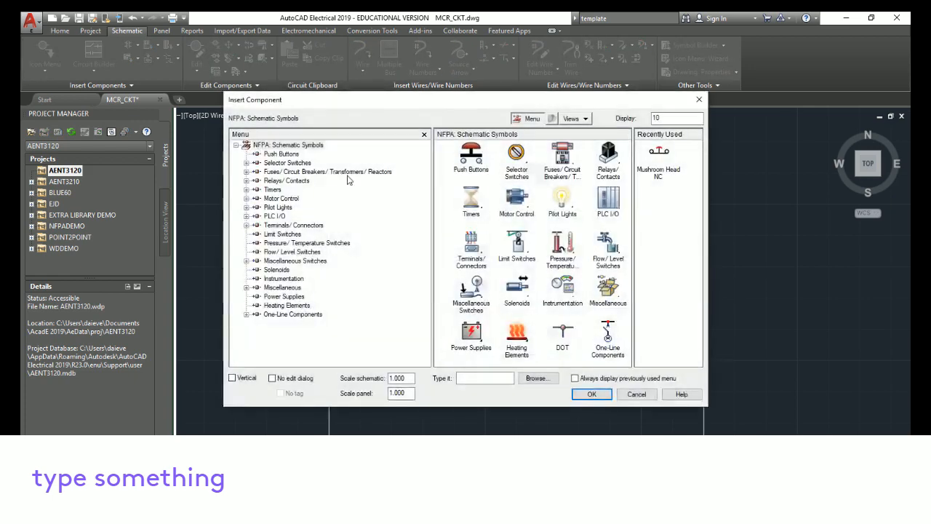
{"action": "left_click", "coordinate": [483, 158]}
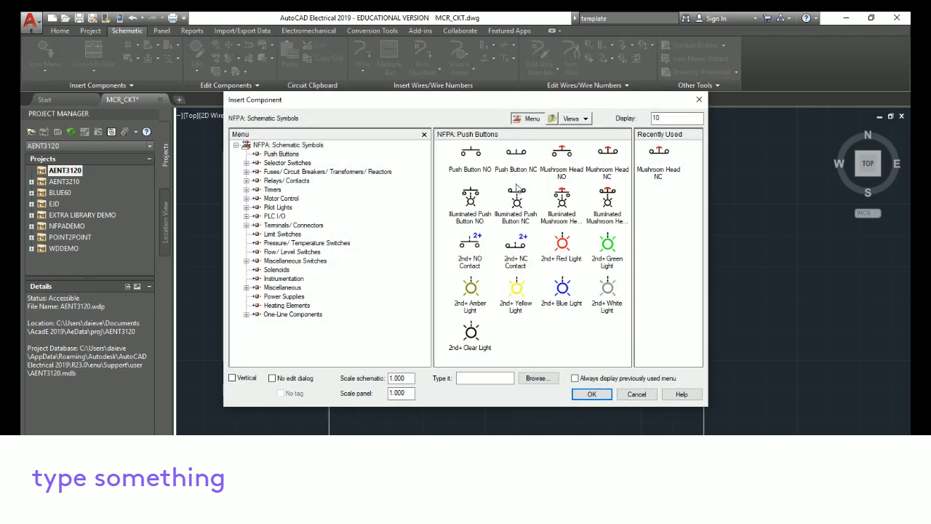
{"action": "left_click", "coordinate": [516, 153]}
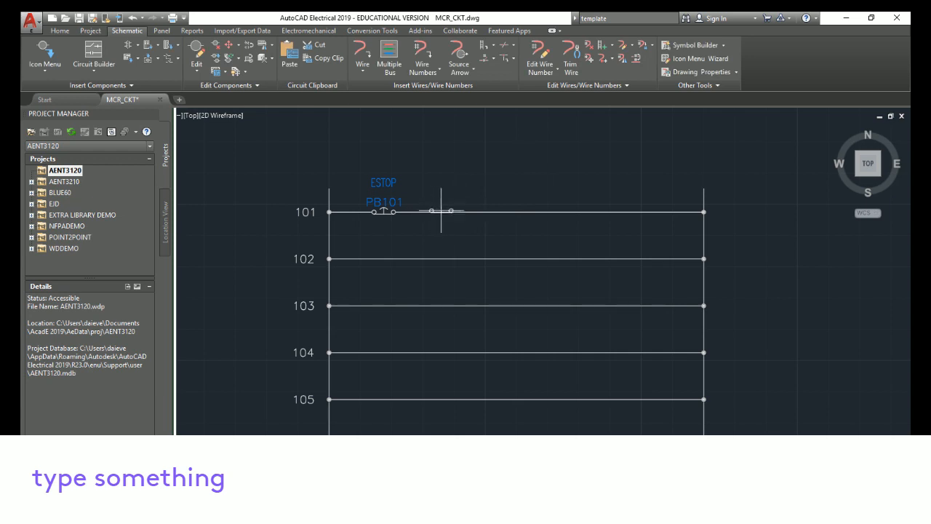
{"action": "left_click", "coordinate": [440, 212]}
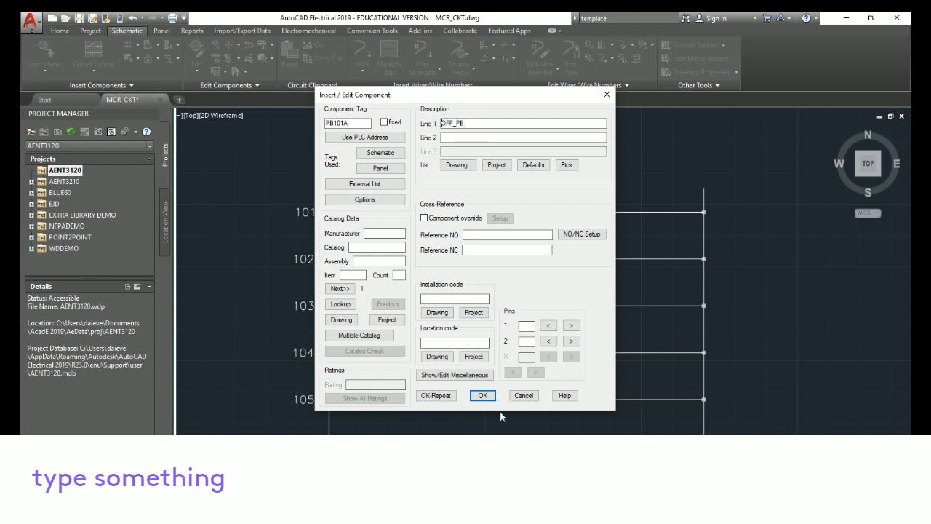
{"action": "left_click", "coordinate": [483, 395]}
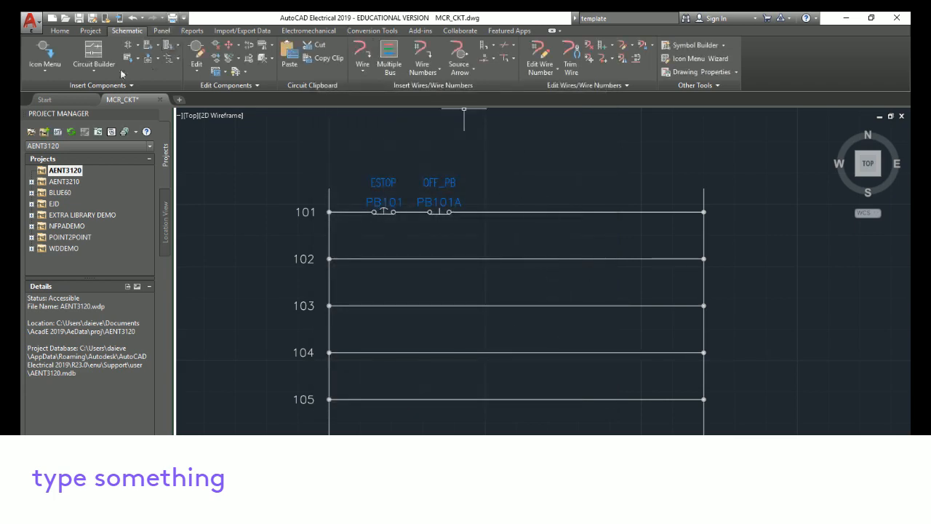
Insert a Push Button NO on rung 101 to the right of OFF_PB, with the description ON_PB
{"action": "left_click", "coordinate": [48, 55]}
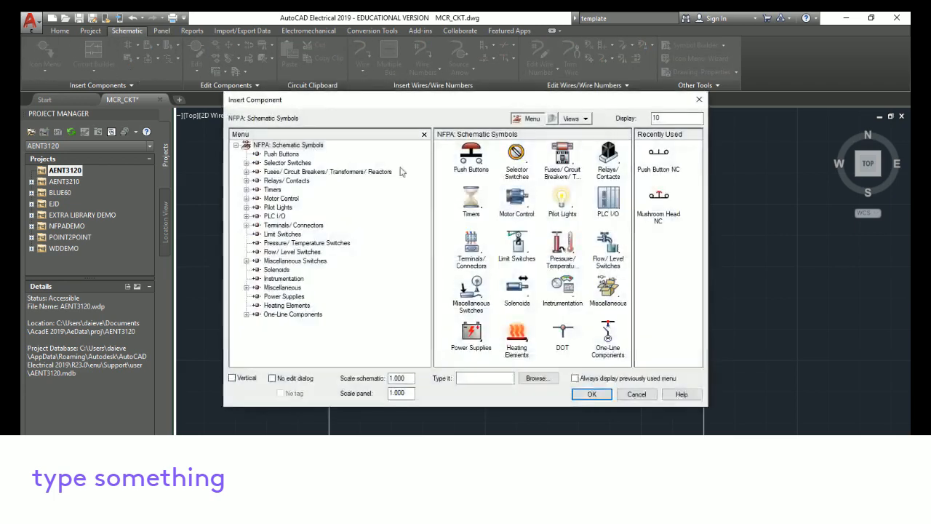
{"action": "left_click", "coordinate": [480, 156]}
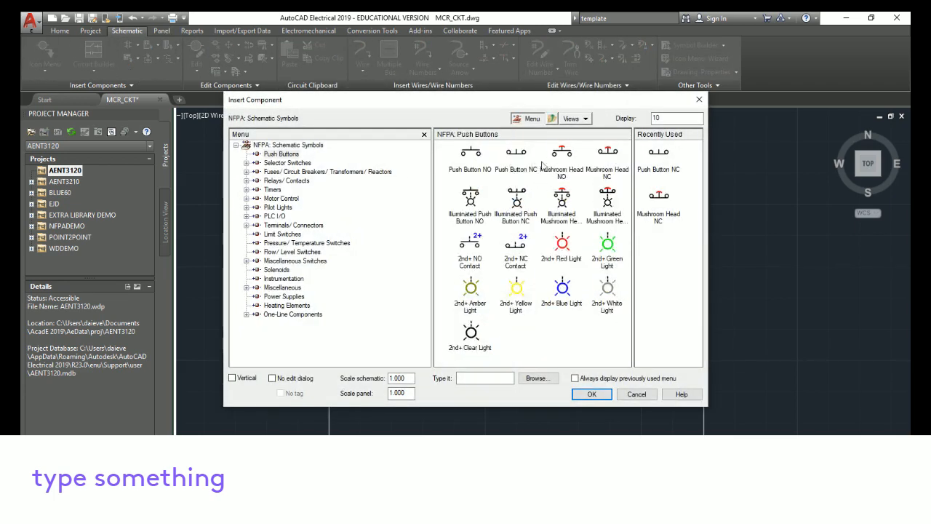
{"action": "left_click", "coordinate": [470, 155]}
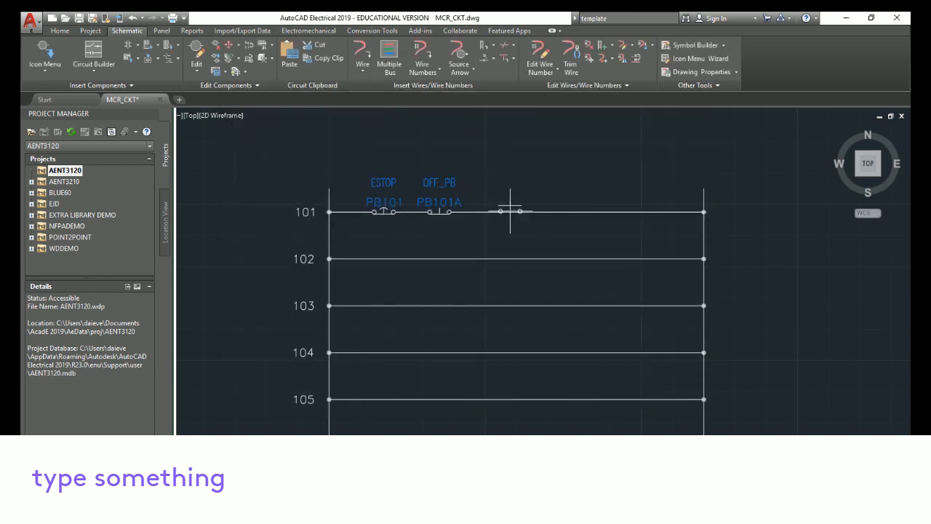
{"action": "left_click", "coordinate": [510, 211]}
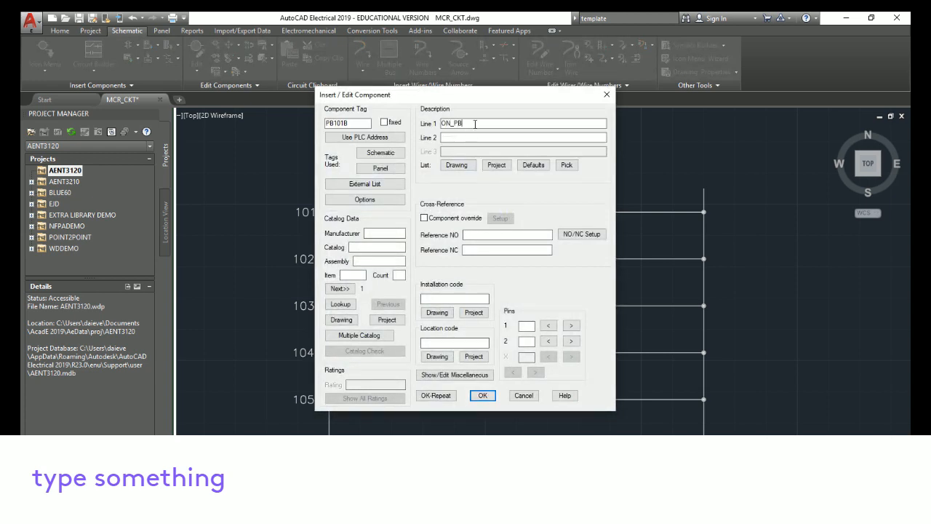
{"action": "left_click", "coordinate": [484, 396]}
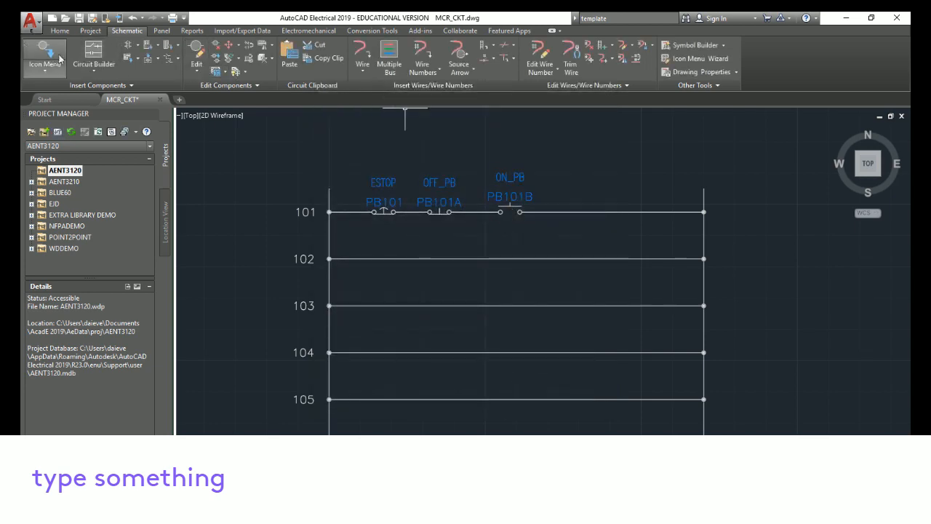
Insert a relay coil at the right end of rung 101, tagged CR101 with the description MCR
{"action": "left_click", "coordinate": [45, 51]}
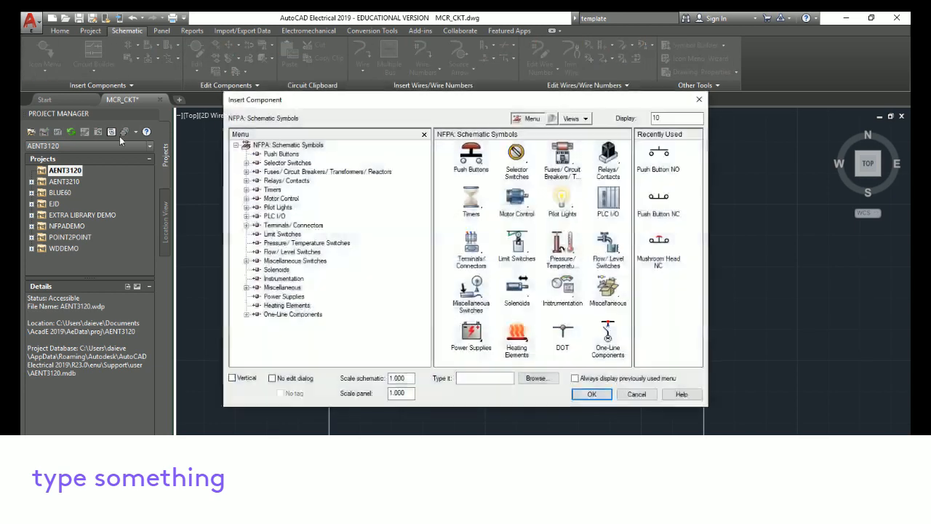
{"action": "left_click", "coordinate": [607, 157]}
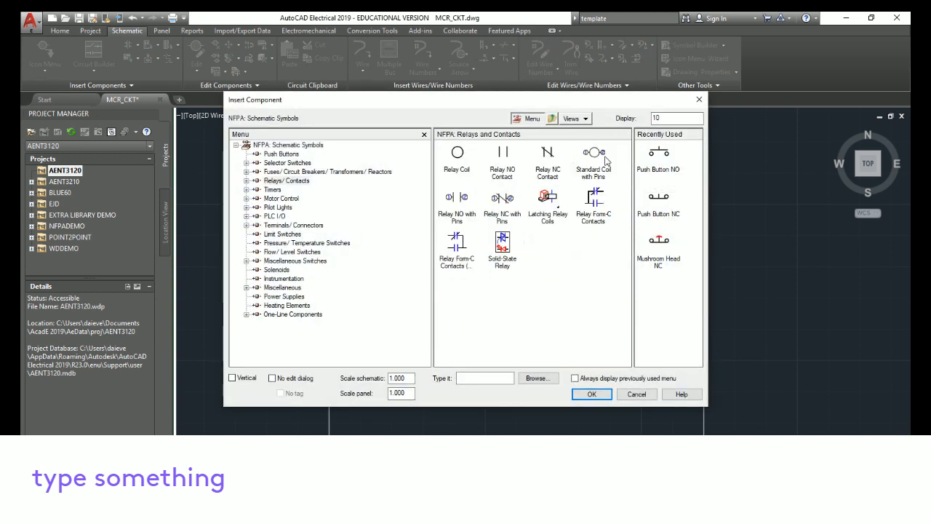
{"action": "left_click", "coordinate": [457, 154]}
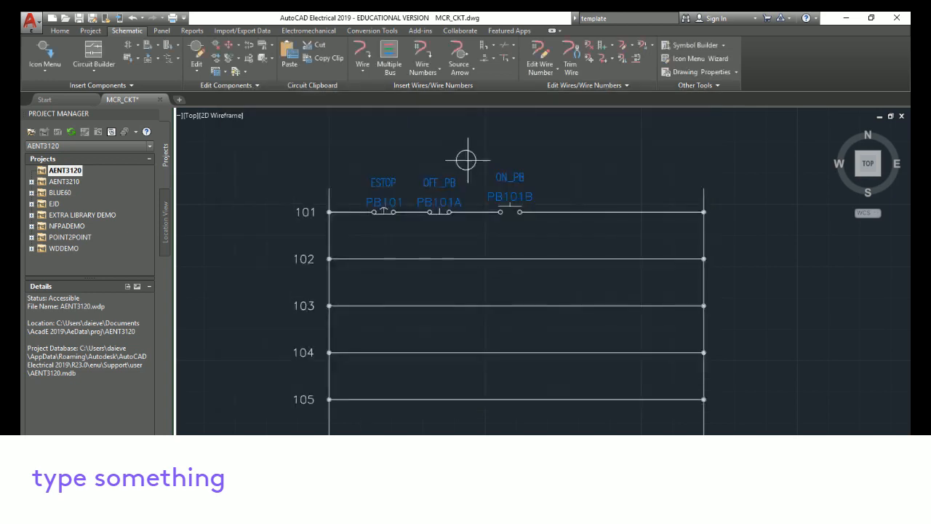
{"action": "left_click", "coordinate": [652, 212]}
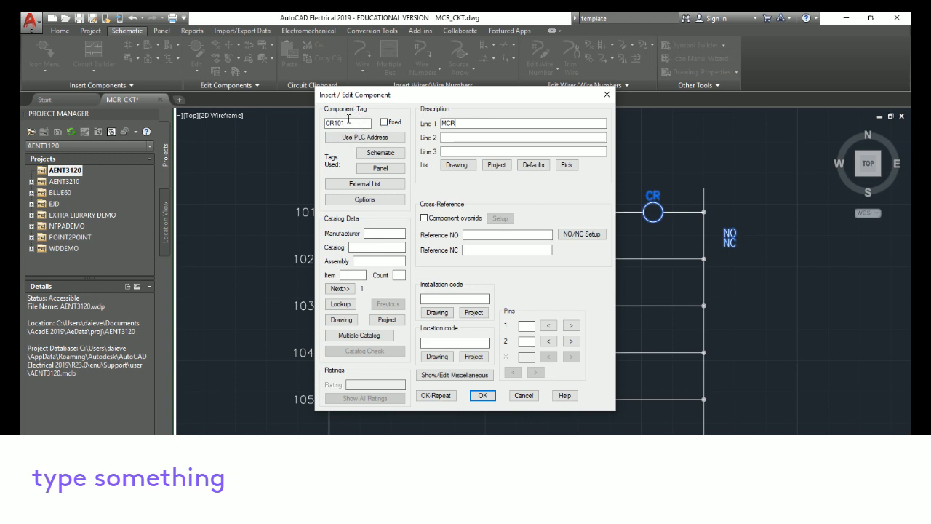
{"action": "left_click", "coordinate": [482, 395]}
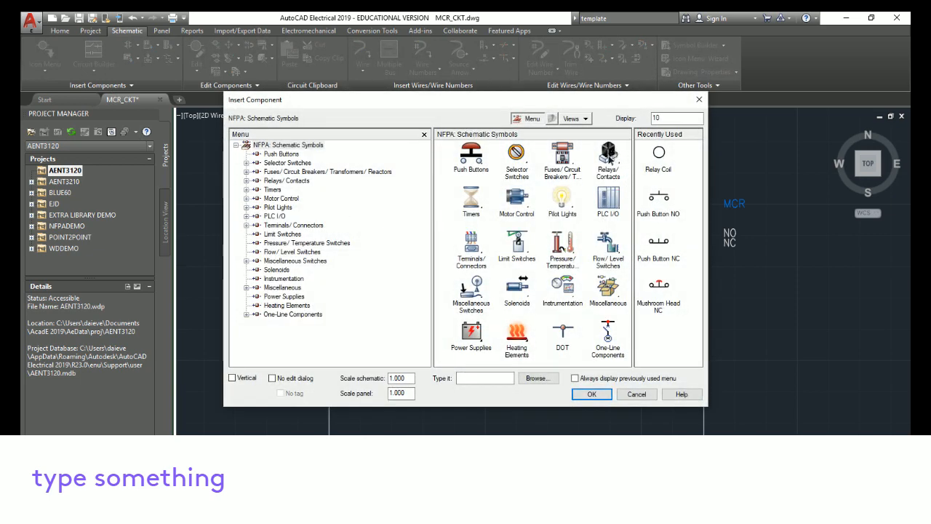
Insert a relay NO contact on rung 102 below the ON_PB as a child of CR101
{"action": "left_click", "coordinate": [610, 156]}
{"action": "left_click", "coordinate": [502, 156]}
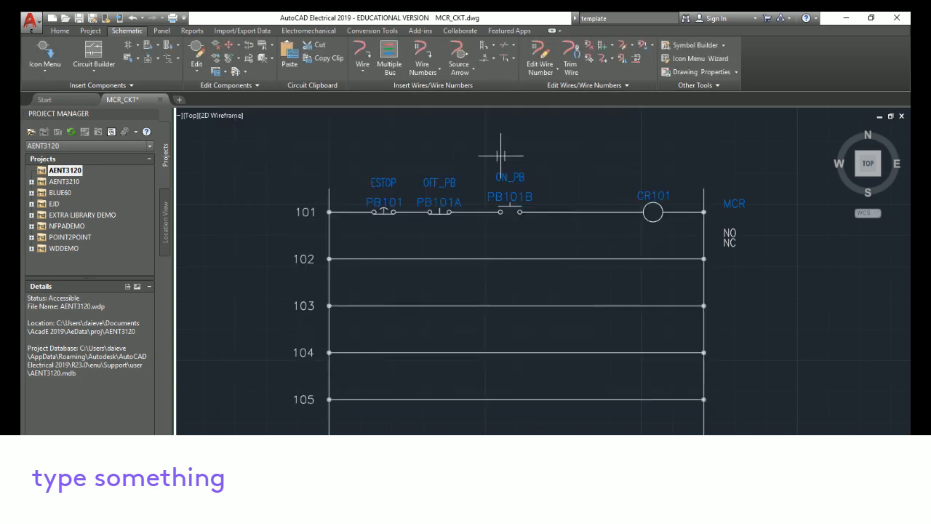
{"action": "left_click", "coordinate": [511, 257]}
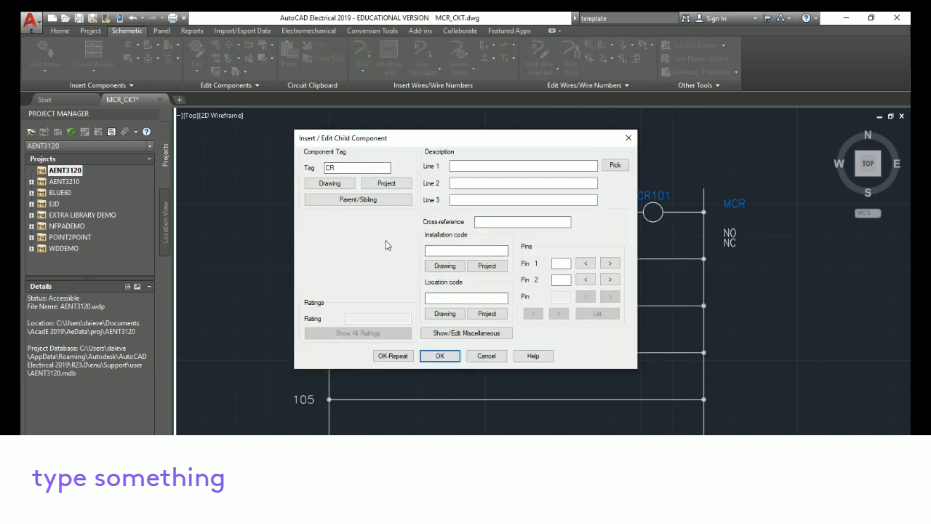
{"action": "left_click_drag", "start_coordinate": [409, 143], "coordinate": [482, 292]}
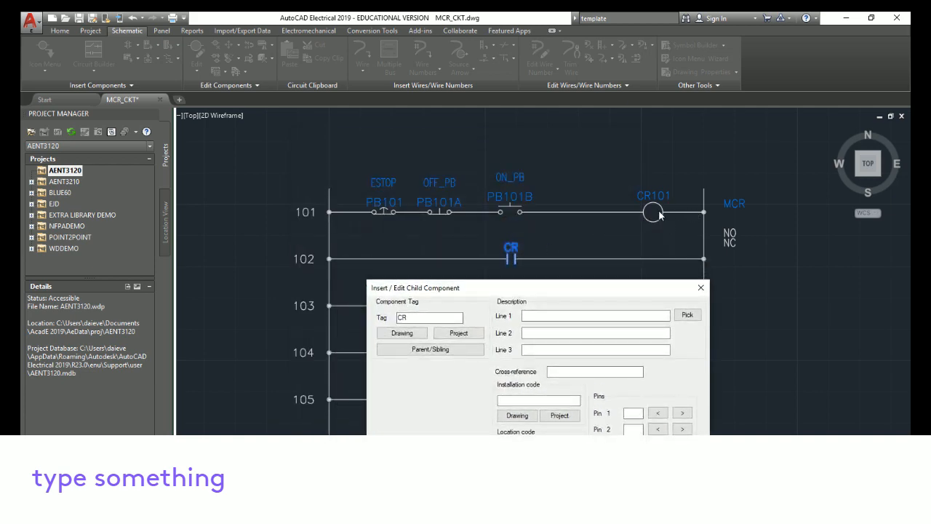
{"action": "left_click_drag", "start_coordinate": [617, 290], "coordinate": [567, 149]}
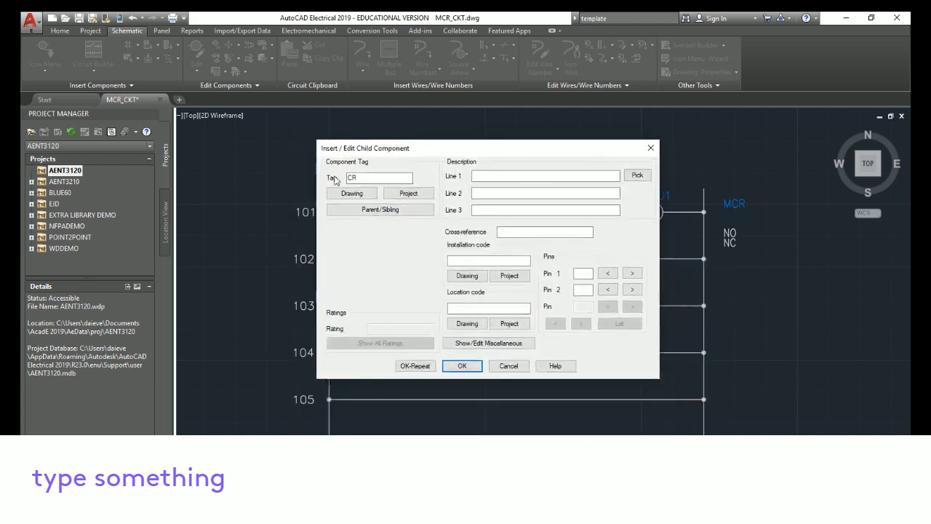
{"action": "left_click", "coordinate": [385, 178]}
{"action": "type", "text": "101"}
{"action": "key", "text": "Return"}
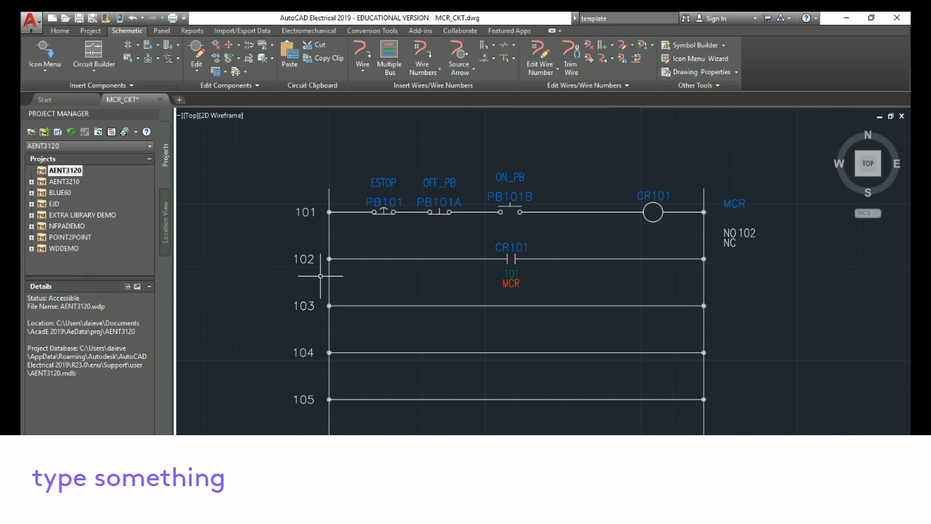
Draw two vertical wires from rung 101 down to rung 102 on either side of ON_PB, forming a seal-in branch
{"action": "left_click", "coordinate": [371, 51]}
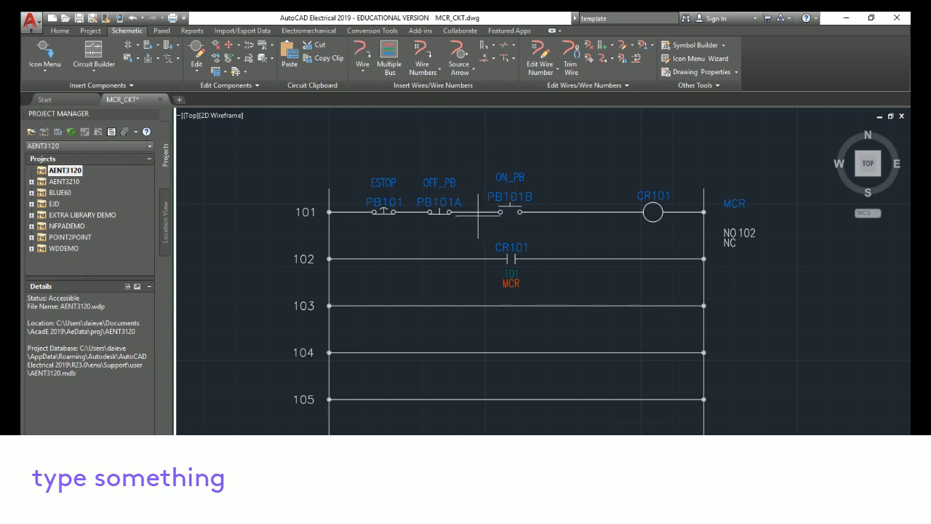
{"action": "left_click", "coordinate": [478, 212]}
{"action": "left_click", "coordinate": [477, 258]}
{"action": "left_click", "coordinate": [548, 212]}
{"action": "left_click", "coordinate": [549, 258]}
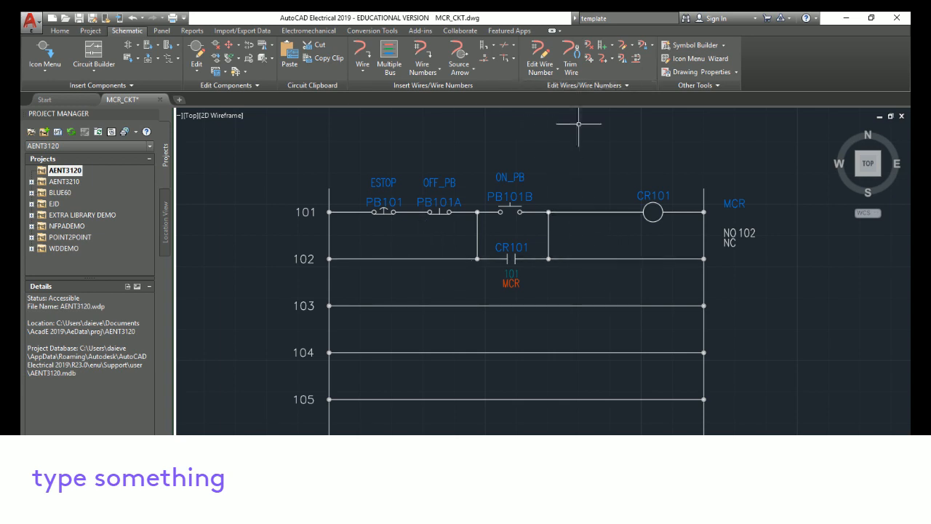
Trim the rung 102 wire segments outside the seal-in branch on both sides
{"action": "left_click", "coordinate": [571, 54]}
{"action": "left_click", "coordinate": [428, 258]}
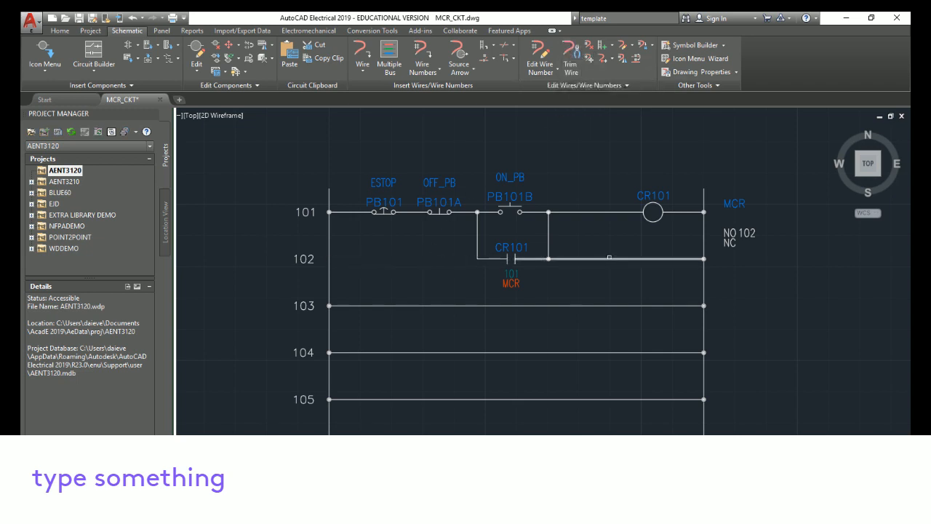
{"action": "left_click", "coordinate": [609, 258]}
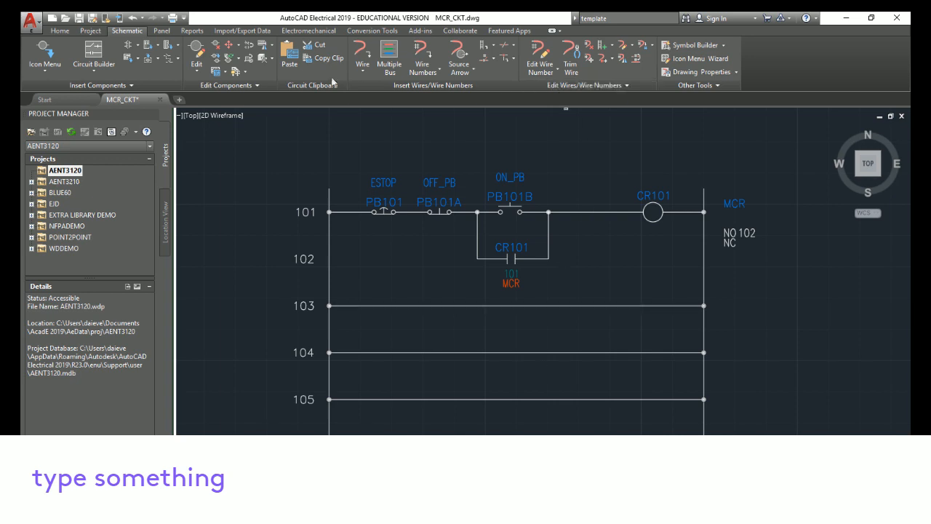
Insert a relay NO contact at the start of rung 103 tagged CR101
{"action": "left_click", "coordinate": [44, 52]}
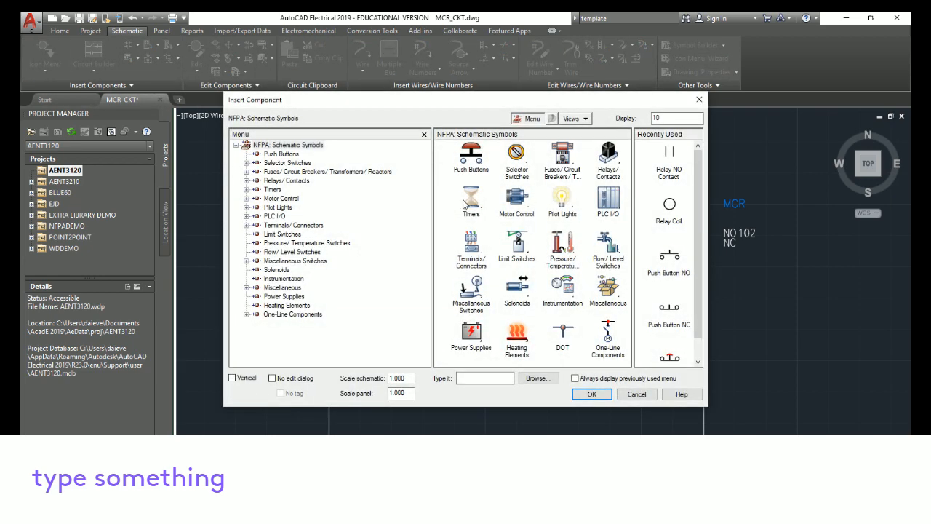
{"action": "left_click", "coordinate": [606, 162]}
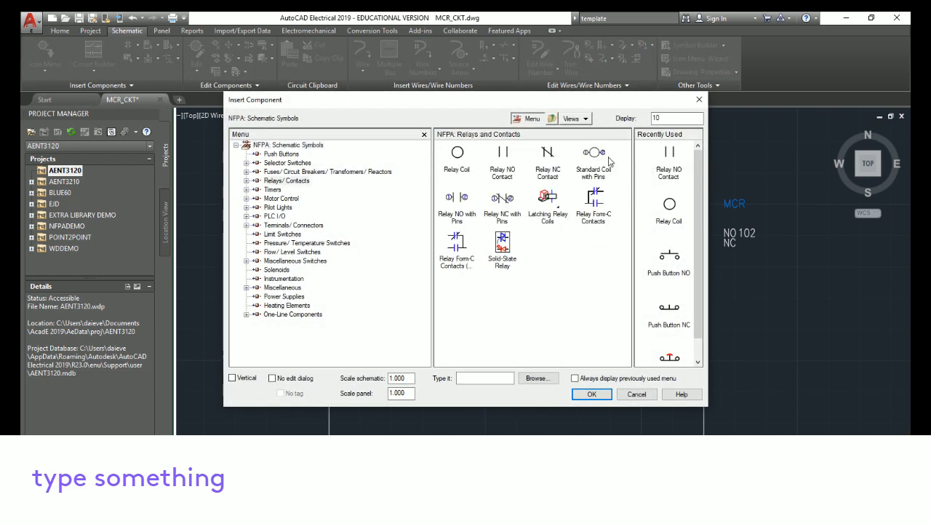
{"action": "left_click", "coordinate": [503, 160]}
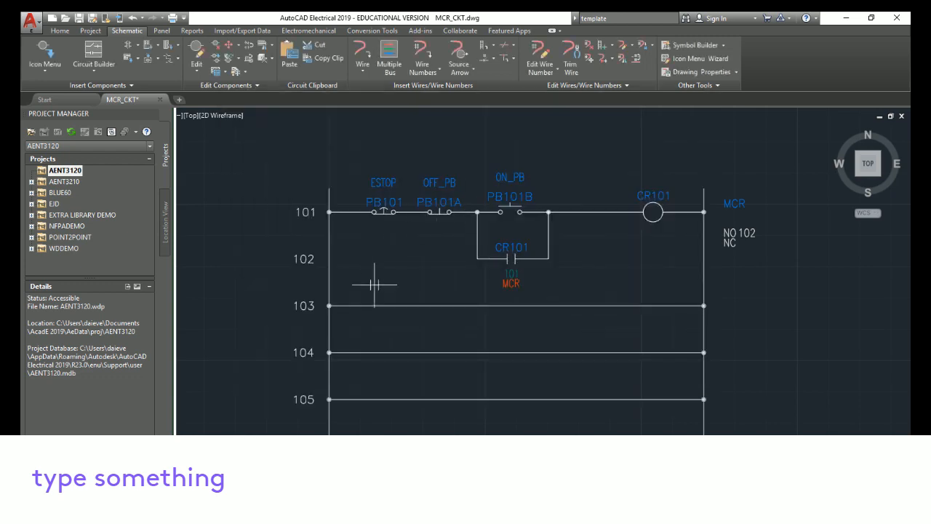
{"action": "left_click", "coordinate": [379, 306]}
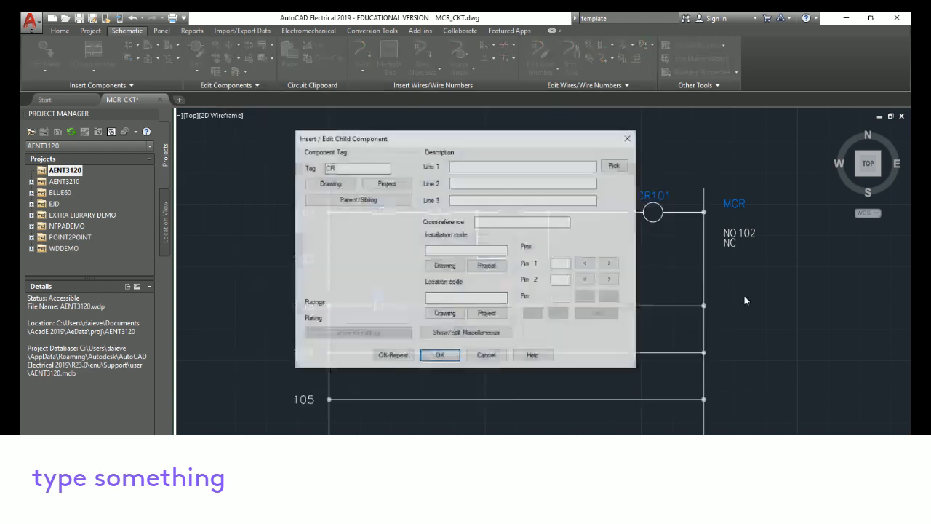
{"action": "type", "text": "CR1"}
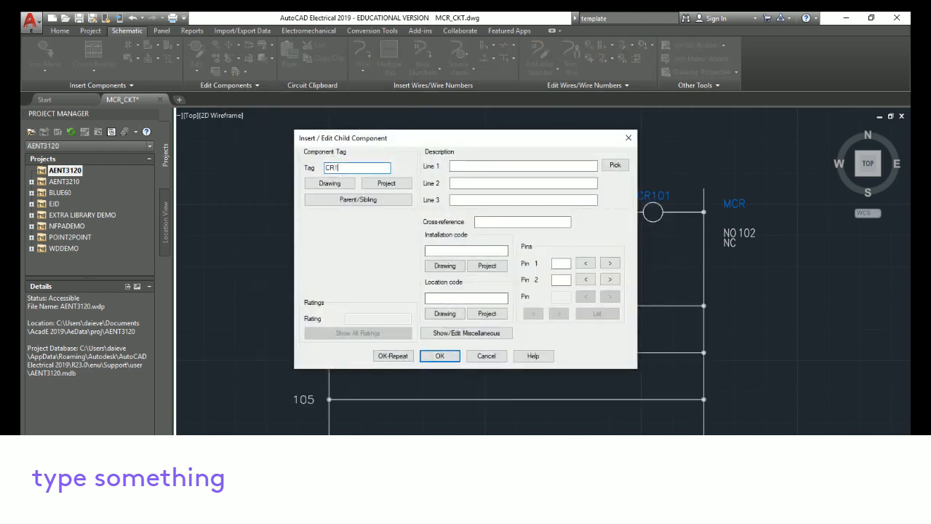
{"action": "type", "text": "01"}
{"action": "key", "text": "Return"}
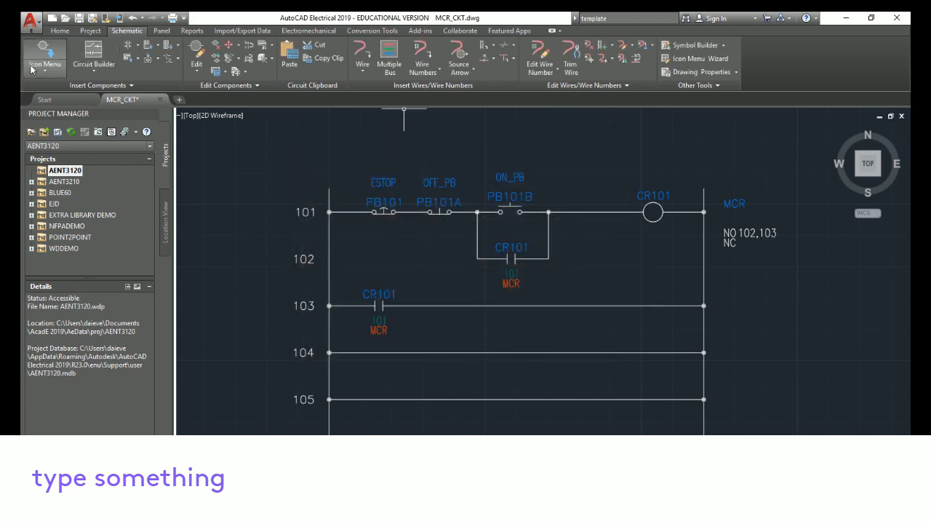
Insert a relay NC contact at the start of rung 104 tagged CR101
{"action": "left_click", "coordinate": [45, 55]}
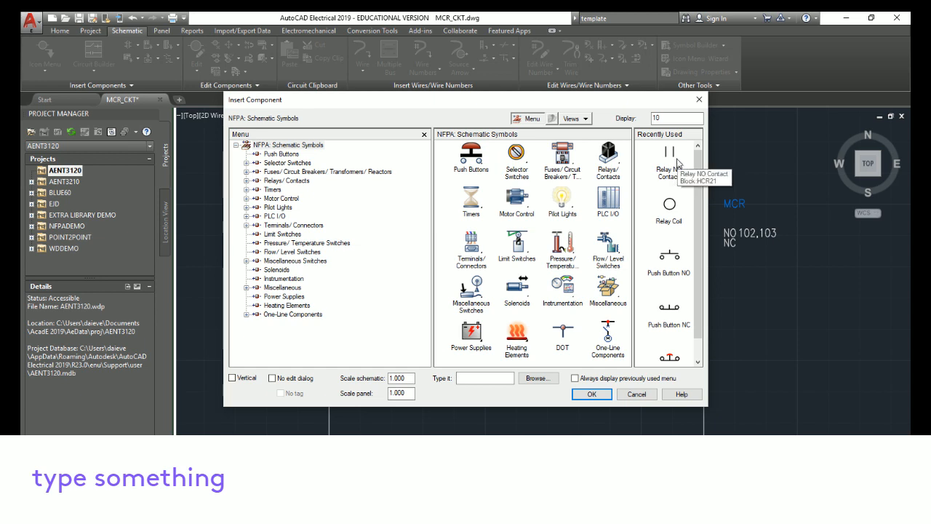
{"action": "left_click", "coordinate": [616, 160]}
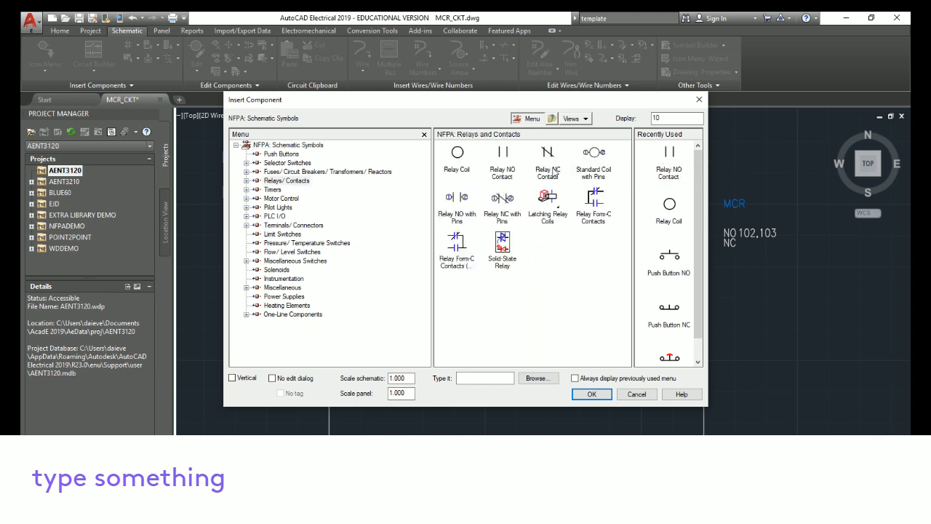
{"action": "left_click", "coordinate": [548, 154]}
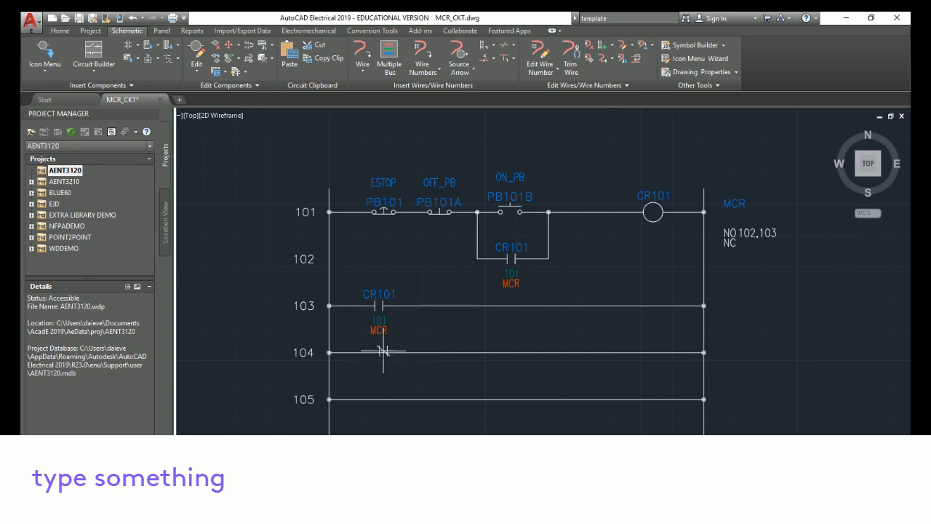
{"action": "left_click", "coordinate": [379, 352]}
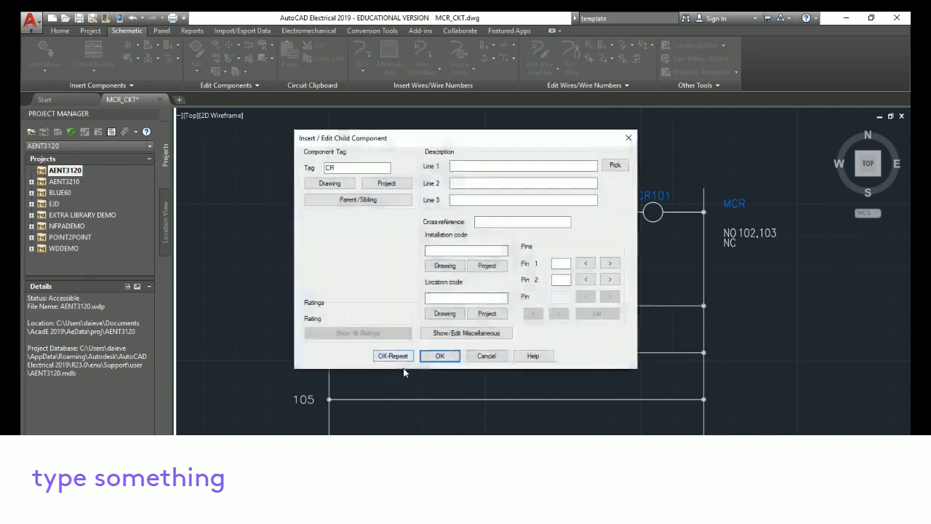
{"action": "left_click", "coordinate": [350, 169]}
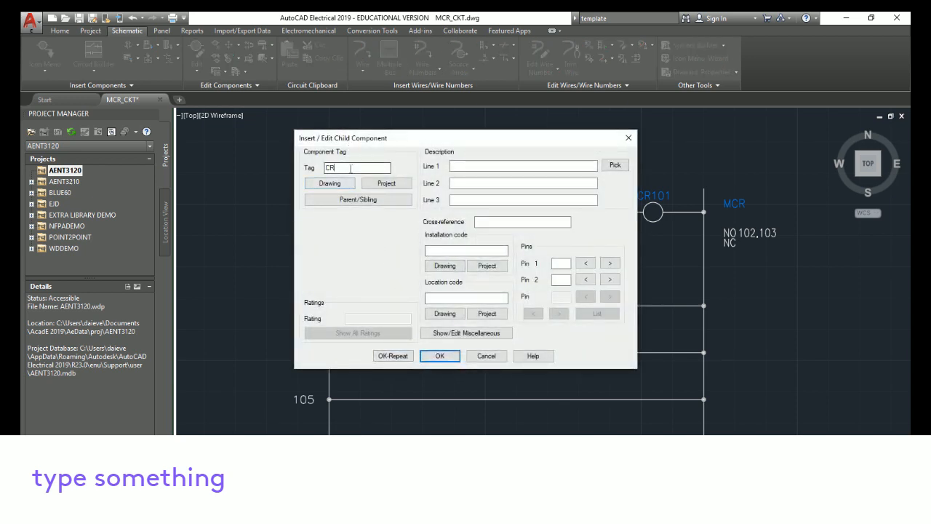
{"action": "type", "text": "101"}
{"action": "key", "text": "Return"}
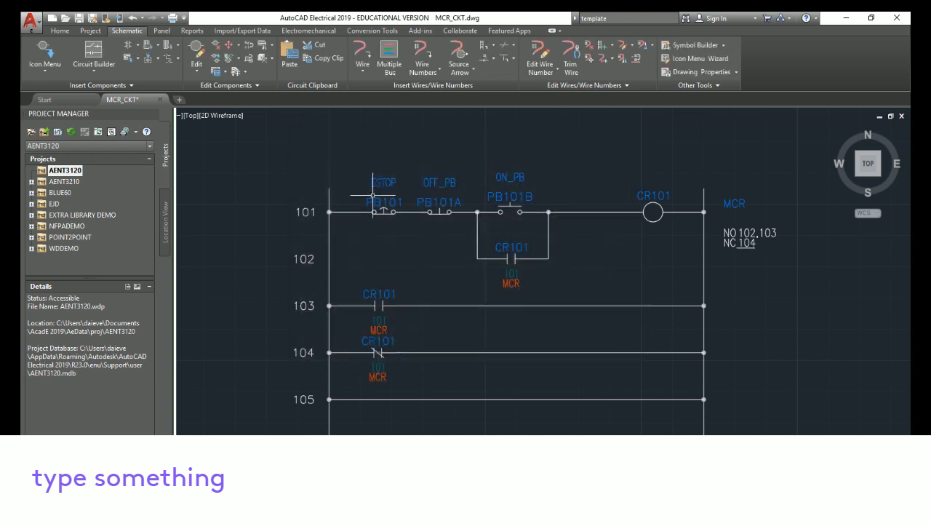
Scoot the NC contact on rung 104 slightly to the right
{"action": "right_click", "coordinate": [377, 354]}
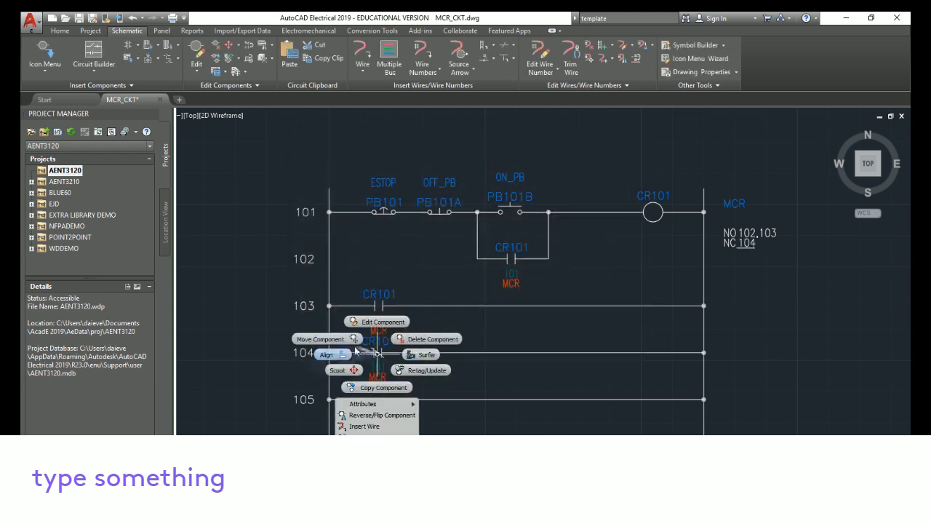
{"action": "left_click", "coordinate": [337, 339]}
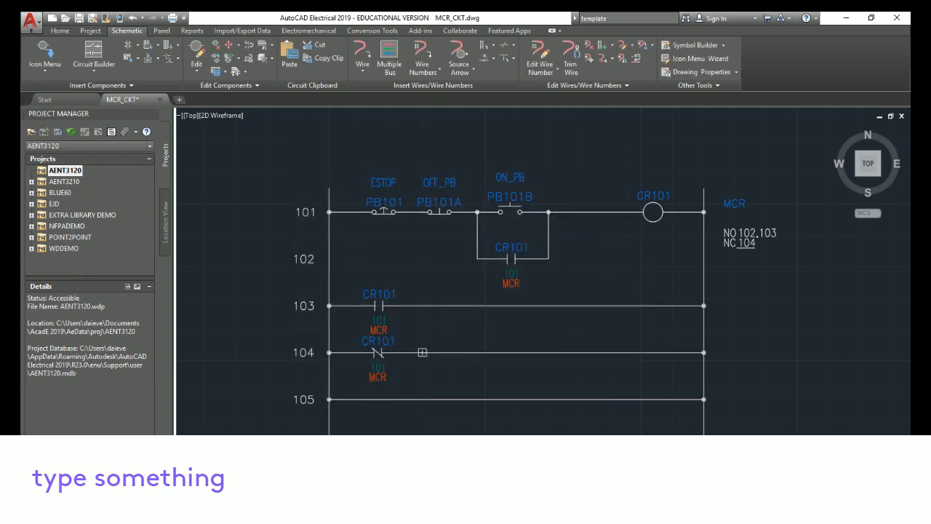
{"action": "left_click", "coordinate": [396, 353]}
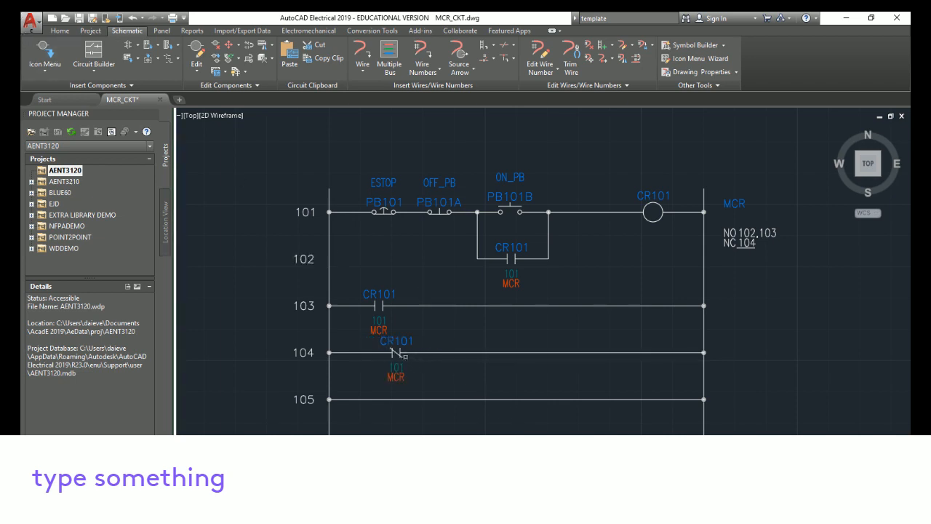
Align the NO contact on rung 103 vertically with the NC contact on rung 104
{"action": "right_click", "coordinate": [397, 356]}
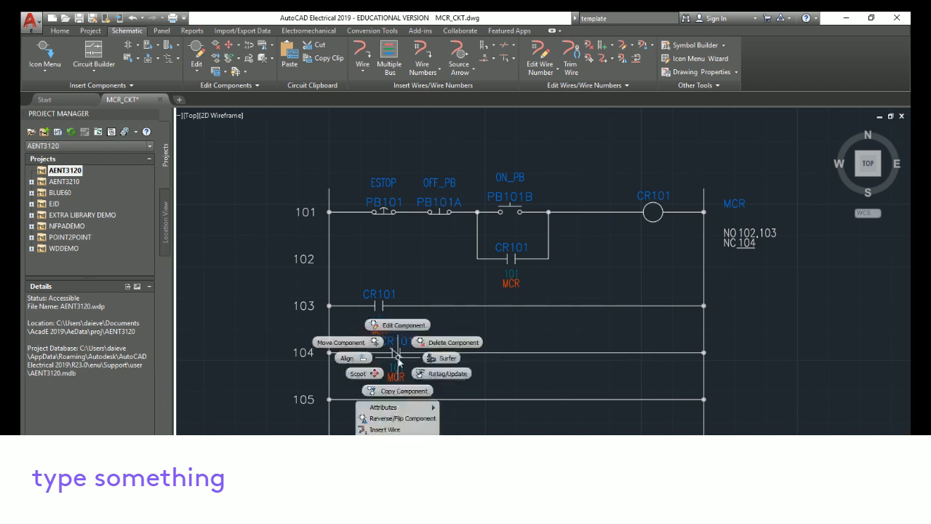
{"action": "left_click", "coordinate": [361, 357]}
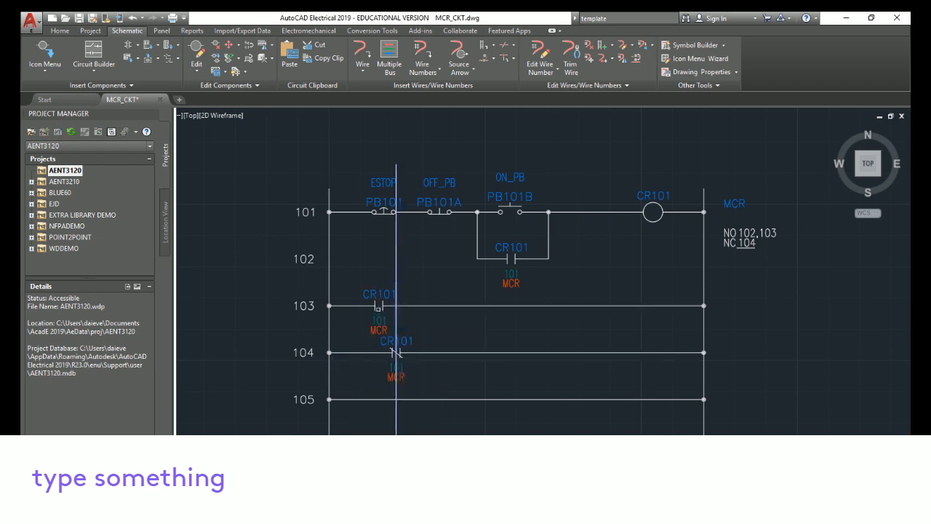
{"action": "left_click", "coordinate": [374, 307]}
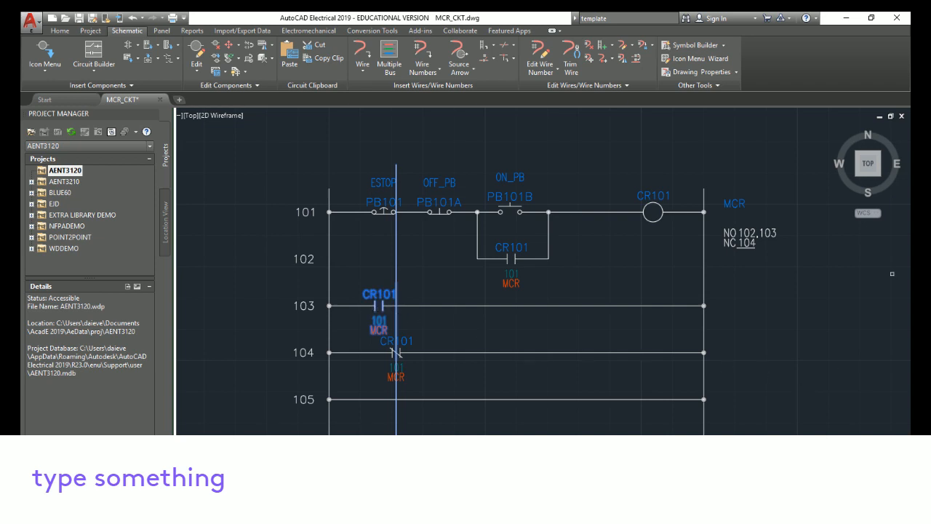
{"action": "key", "text": "Return"}
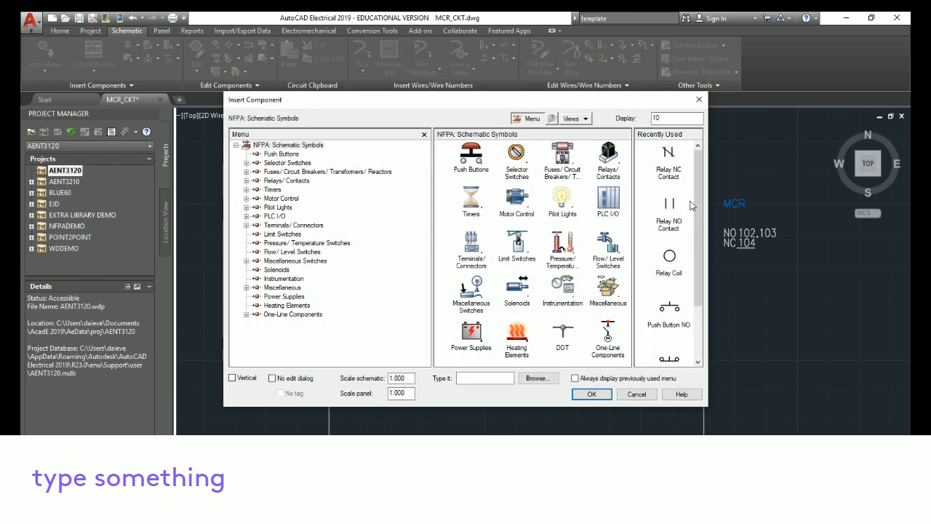
Insert a green standard pilot light at the right end of rung 103
{"action": "left_click", "coordinate": [564, 201]}
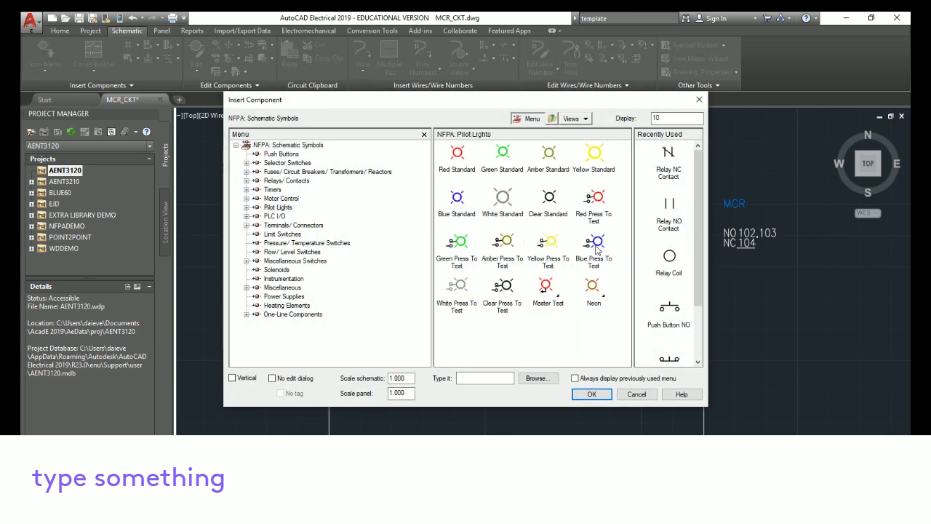
{"action": "left_click_drag", "start_coordinate": [561, 100], "coordinate": [561, 448]}
{"action": "mouse_move", "coordinate": [636, 445]}
{"action": "left_mouse_down"}
{"action": "mouse_move", "coordinate": [633, 254]}
{"action": "mouse_move", "coordinate": [634, 362]}
{"action": "mouse_move", "coordinate": [555, 74]}
{"action": "mouse_move", "coordinate": [547, 99]}
{"action": "left_mouse_up"}
{"action": "left_click", "coordinate": [489, 149]}
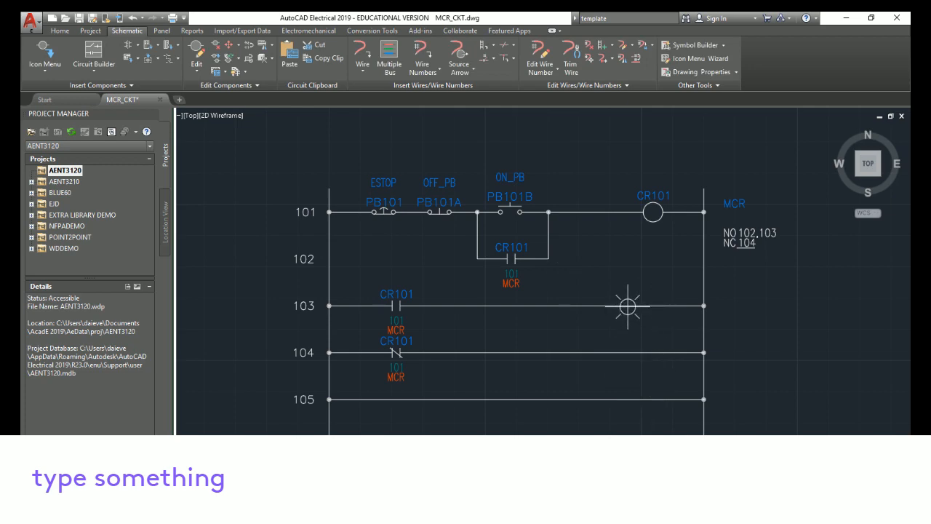
{"action": "left_click", "coordinate": [627, 305]}
{"action": "left_click", "coordinate": [481, 396]}
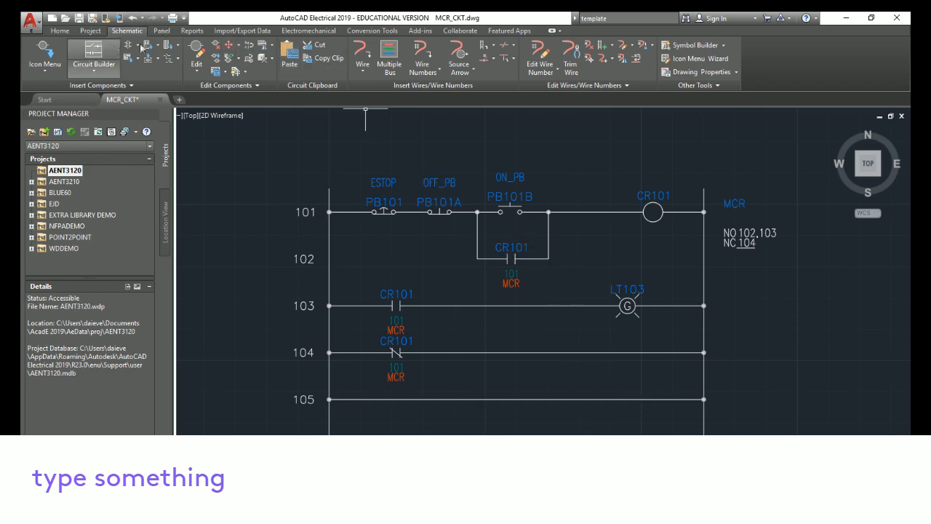
Insert a red standard pilot light at the right end of rung 104
{"action": "left_click", "coordinate": [44, 51]}
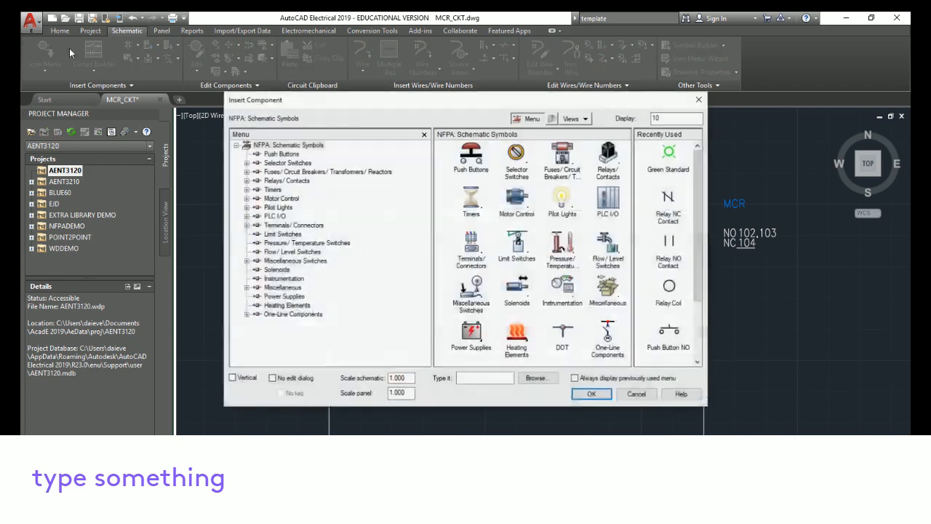
{"action": "left_click", "coordinate": [567, 203]}
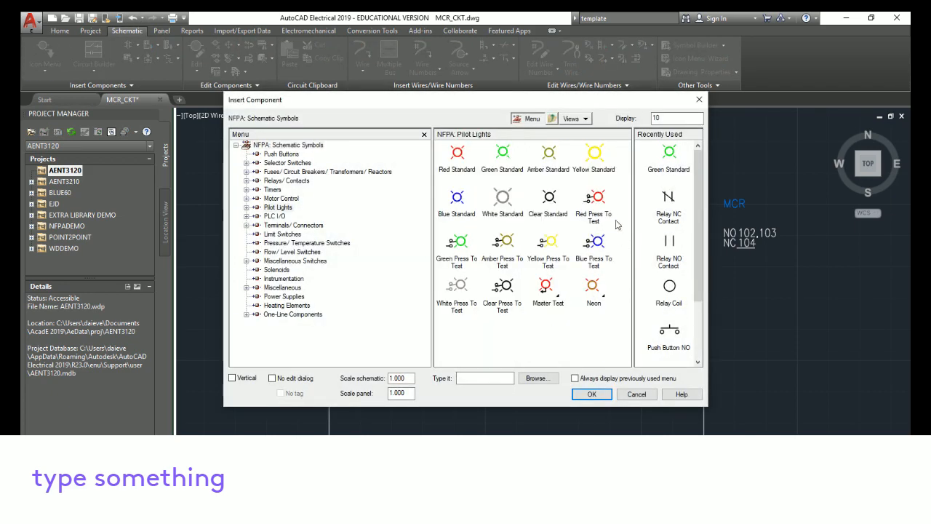
{"action": "left_click", "coordinate": [466, 160]}
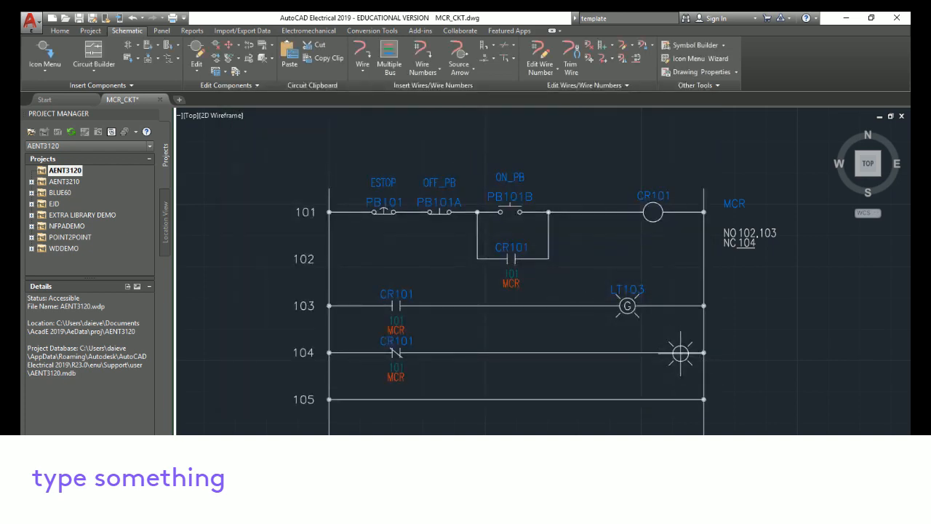
{"action": "left_click", "coordinate": [679, 354]}
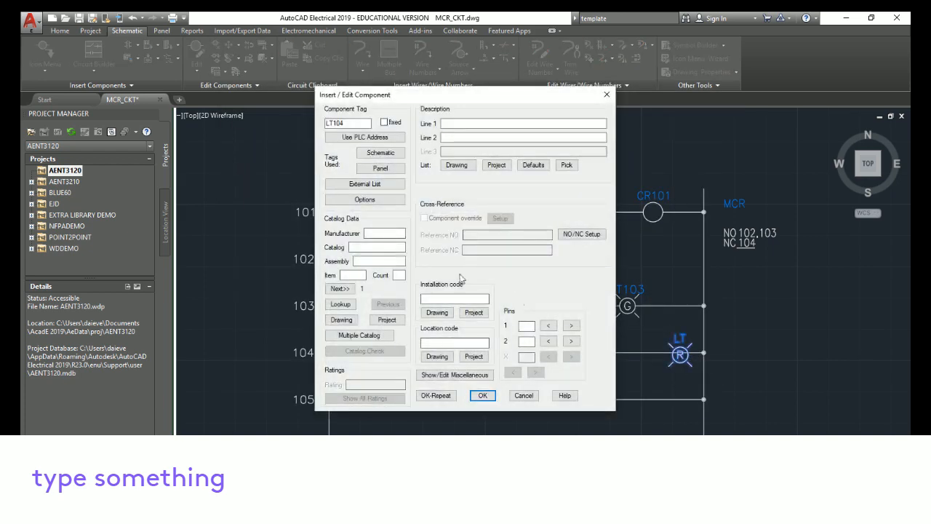
{"action": "left_click", "coordinate": [481, 395]}
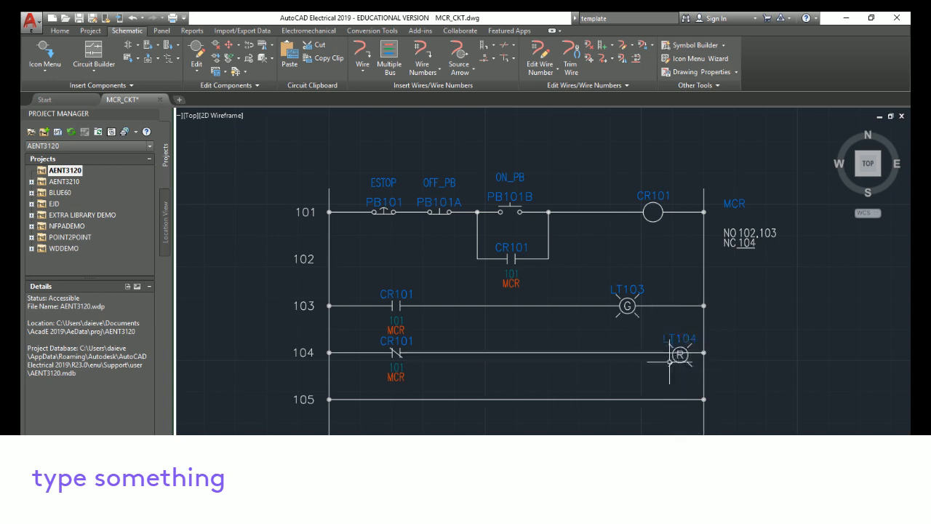
Move the red pilot light on rung 104 slightly to the left
{"action": "scroll", "coordinate": [707, 369], "scroll_direction": "up", "scroll_amount": 5}
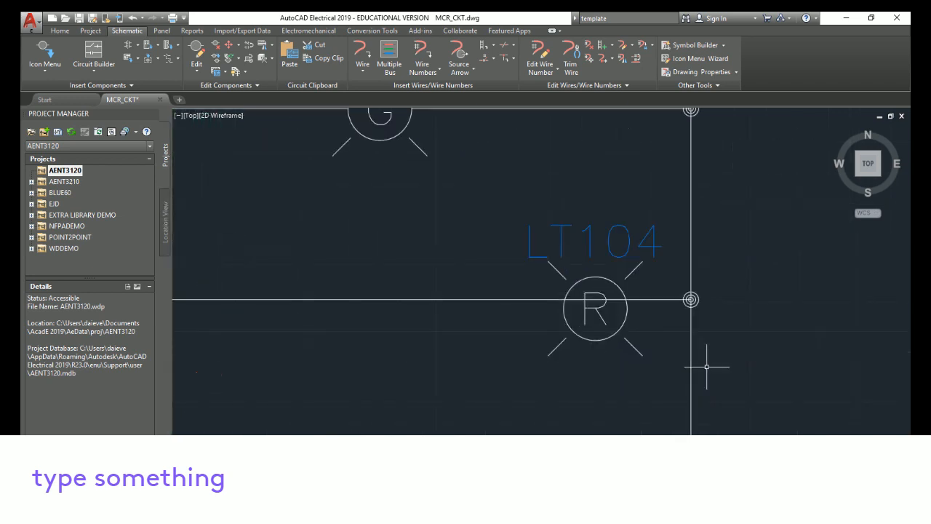
{"action": "middle_click_drag", "start_coordinate": [806, 297], "coordinate": [791, 345]}
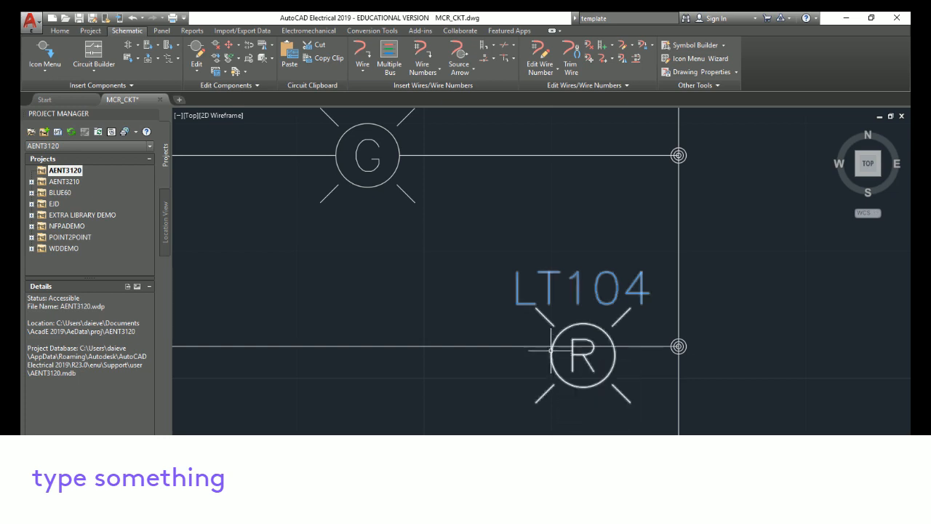
{"action": "scroll", "coordinate": [551, 347], "scroll_direction": "down", "scroll_amount": 5}
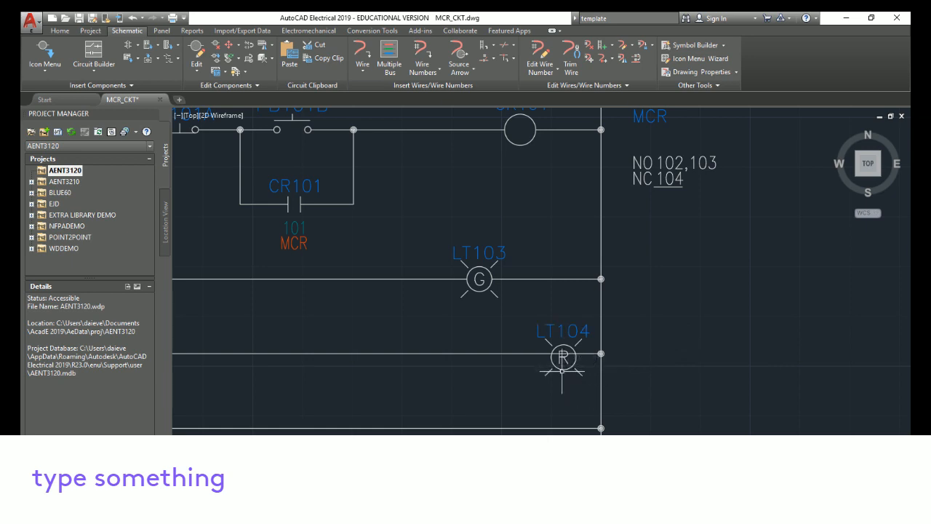
{"action": "right_click", "coordinate": [563, 358]}
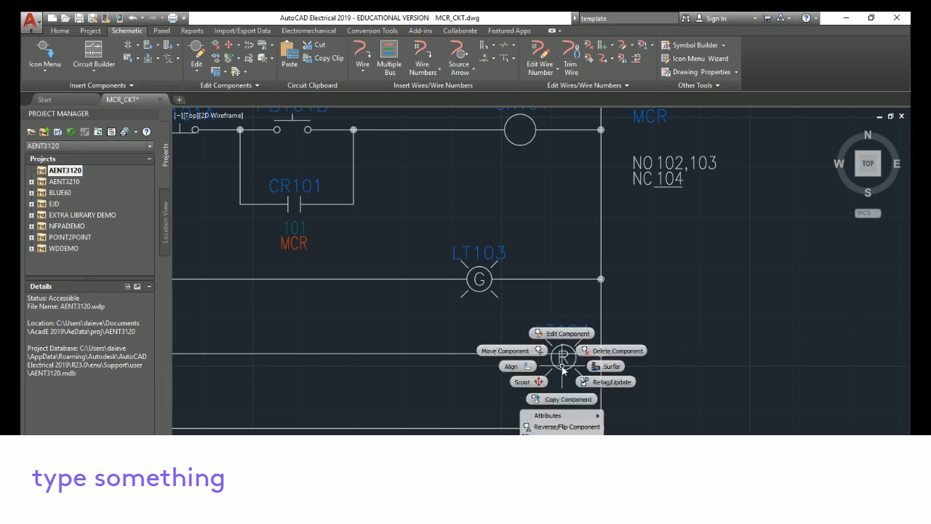
{"action": "left_click", "coordinate": [509, 351]}
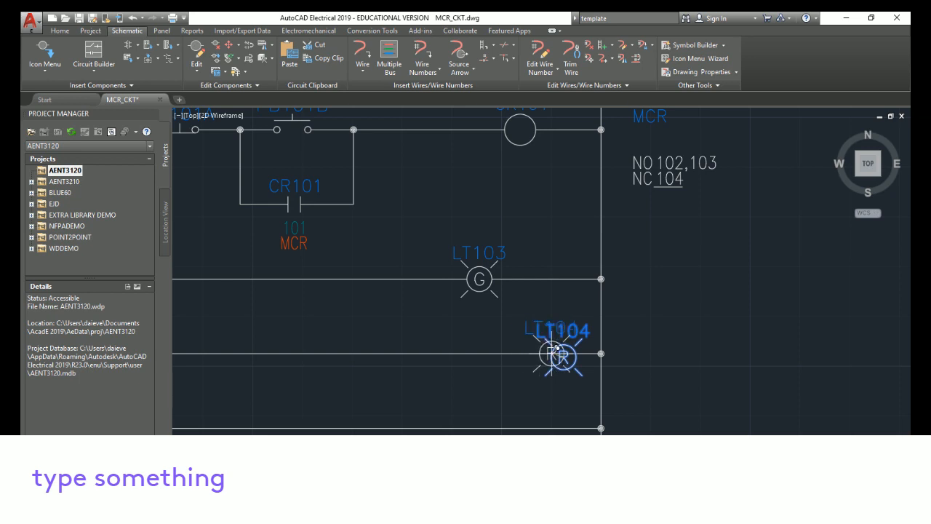
{"action": "left_click", "coordinate": [550, 354]}
{"action": "scroll", "coordinate": [731, 348], "scroll_direction": "up", "scroll_amount": 2}
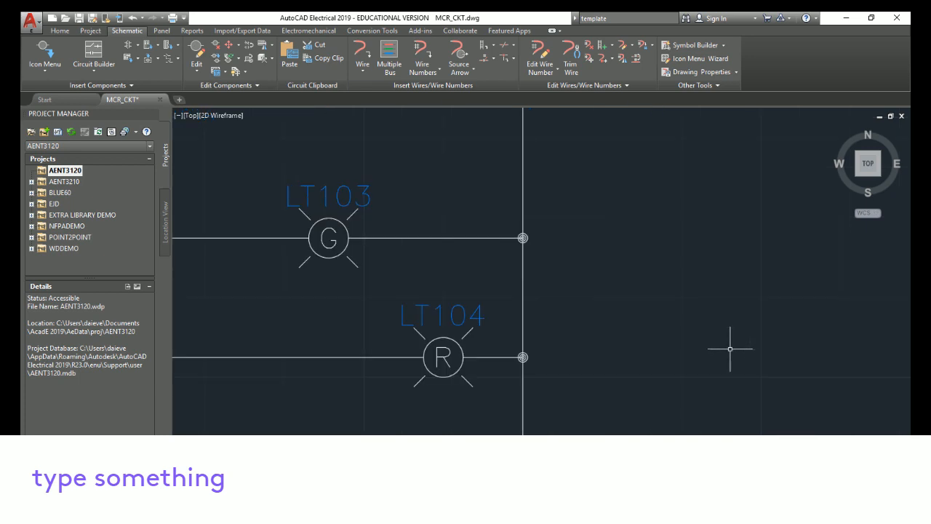
{"action": "scroll", "coordinate": [731, 346], "scroll_direction": "down", "scroll_amount": 4}
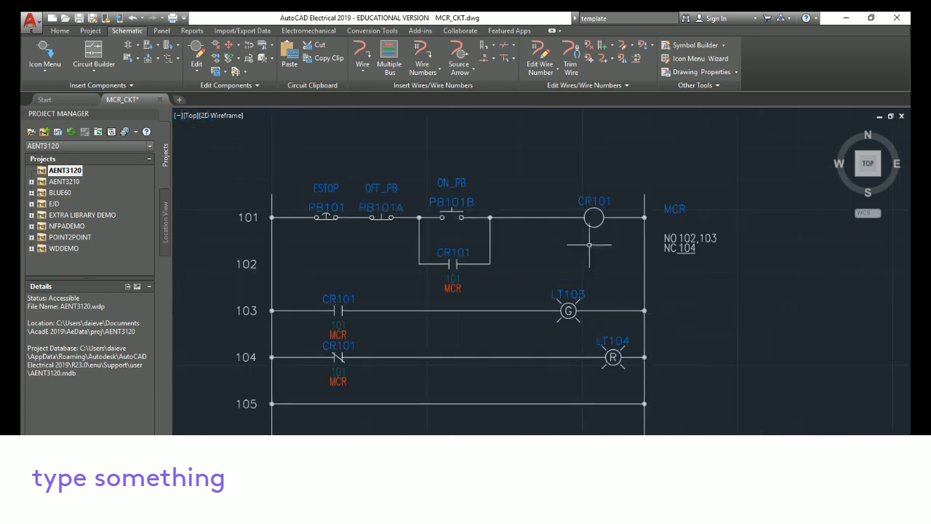
Align both pilot lights vertically with the CR101 relay coil on rung 101
{"action": "right_click", "coordinate": [595, 206]}
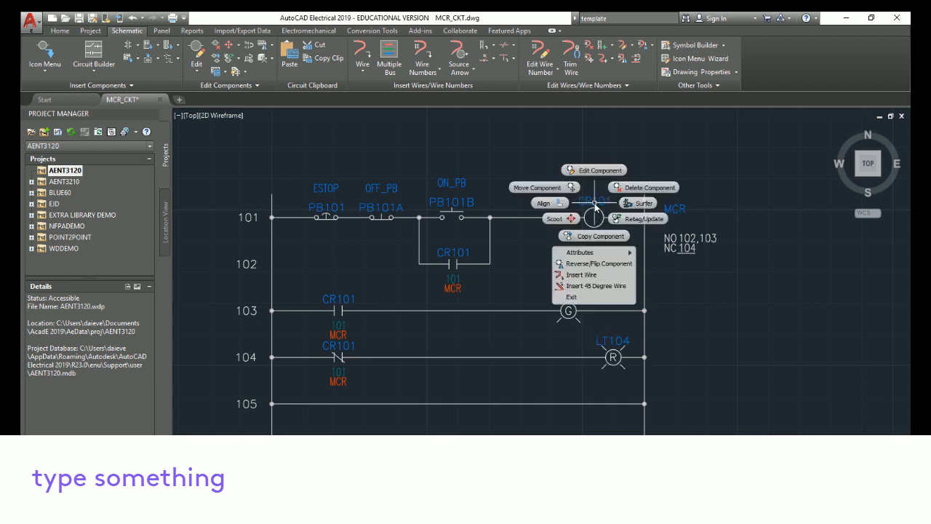
{"action": "left_click", "coordinate": [557, 204]}
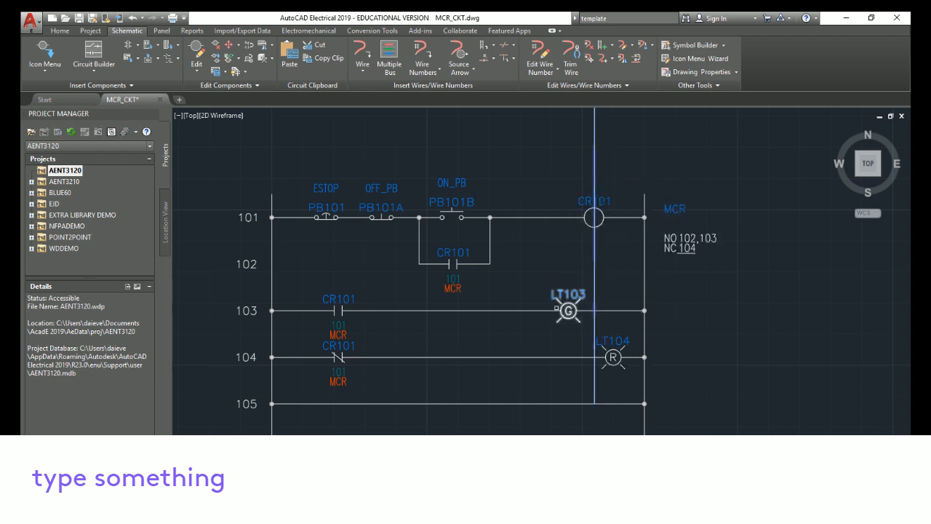
{"action": "left_click", "coordinate": [568, 311]}
{"action": "left_click", "coordinate": [614, 356]}
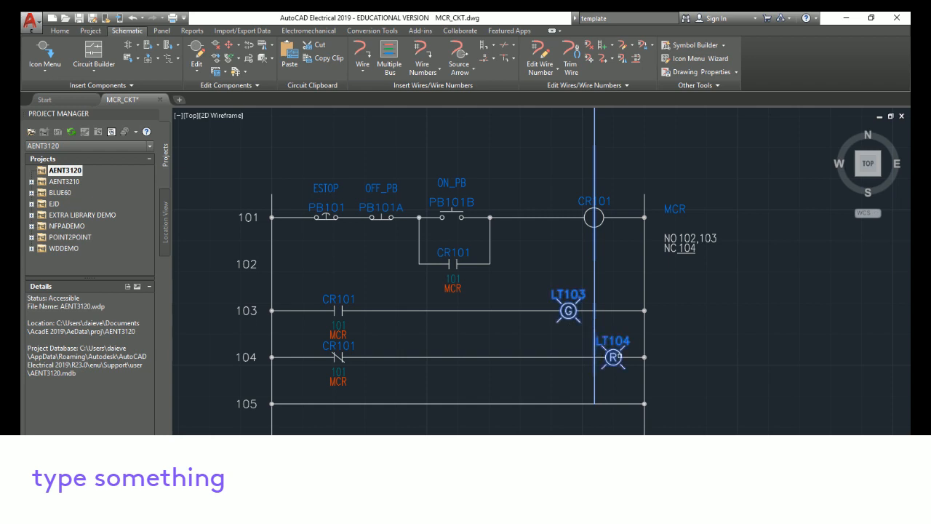
{"action": "key", "text": "Return"}
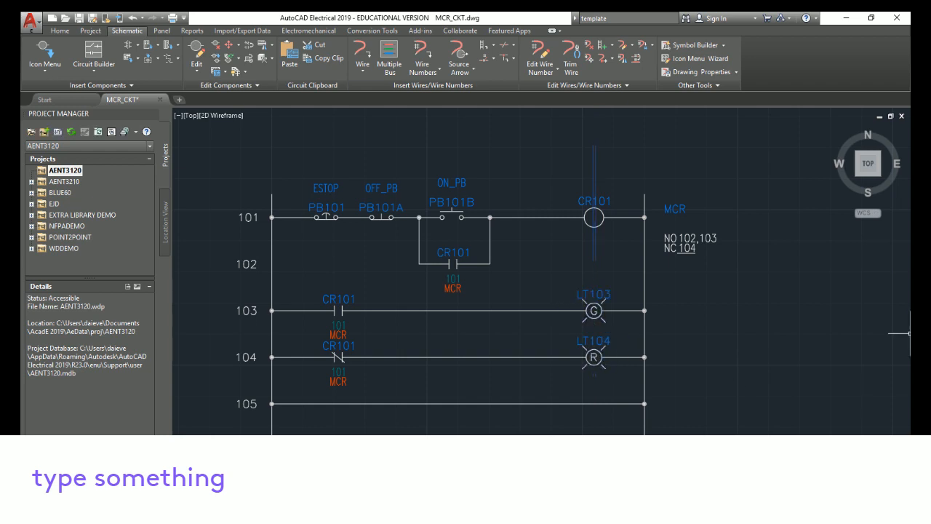
{"action": "left_click", "coordinate": [493, 284]}
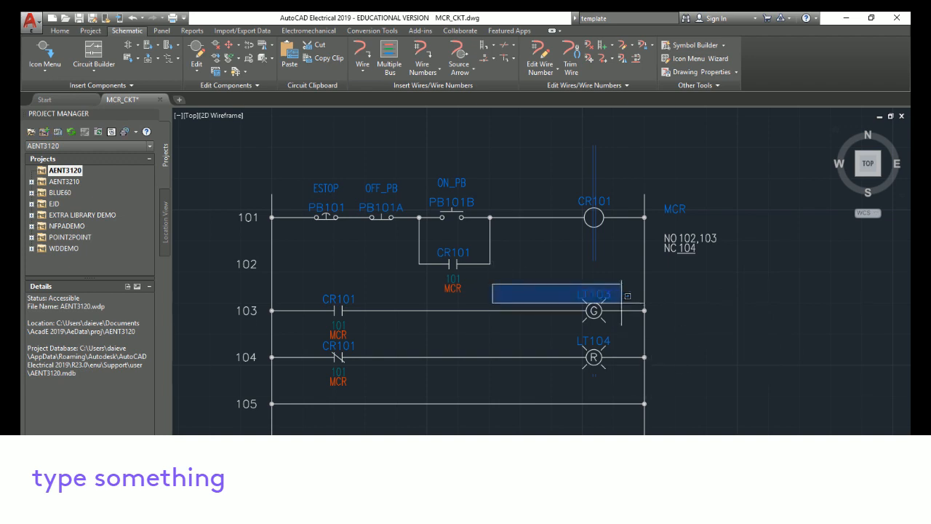
{"action": "left_click", "coordinate": [539, 149]}
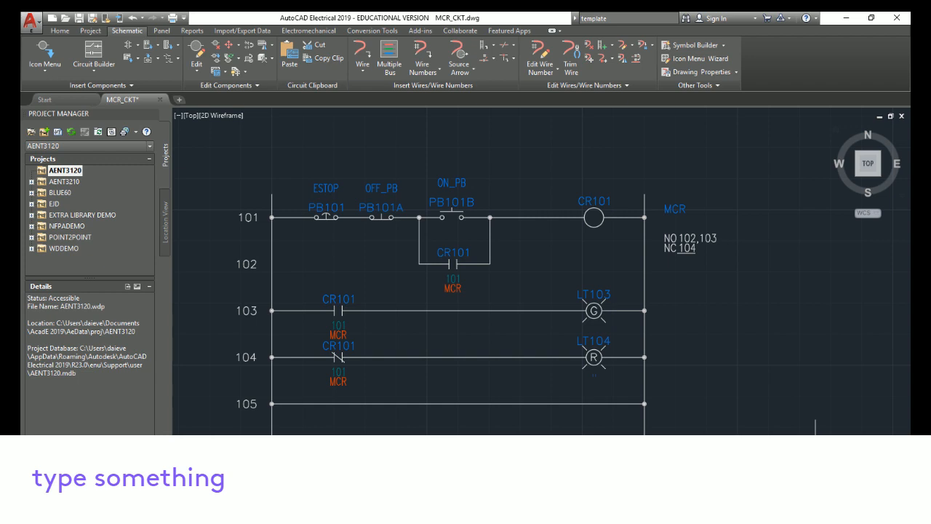
{"action": "left_click", "coordinate": [40, 53]}
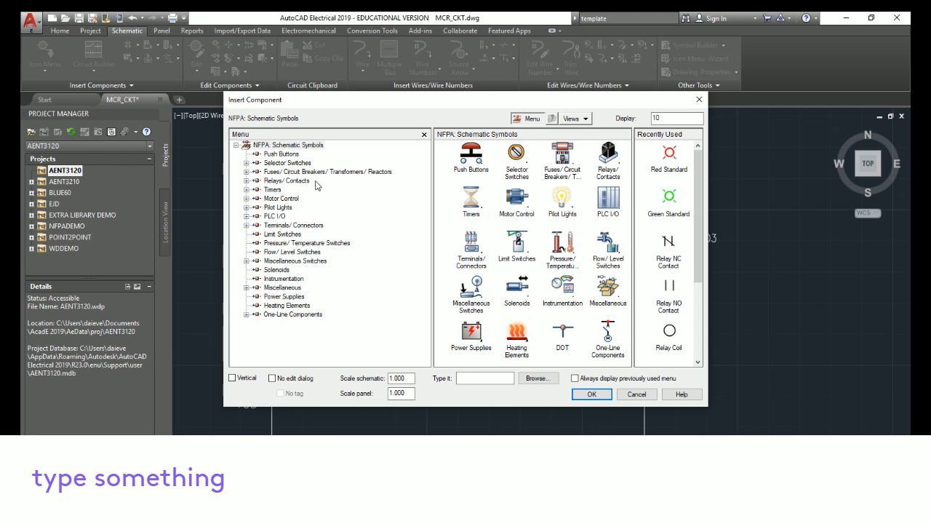
{"action": "left_click", "coordinate": [311, 244]}
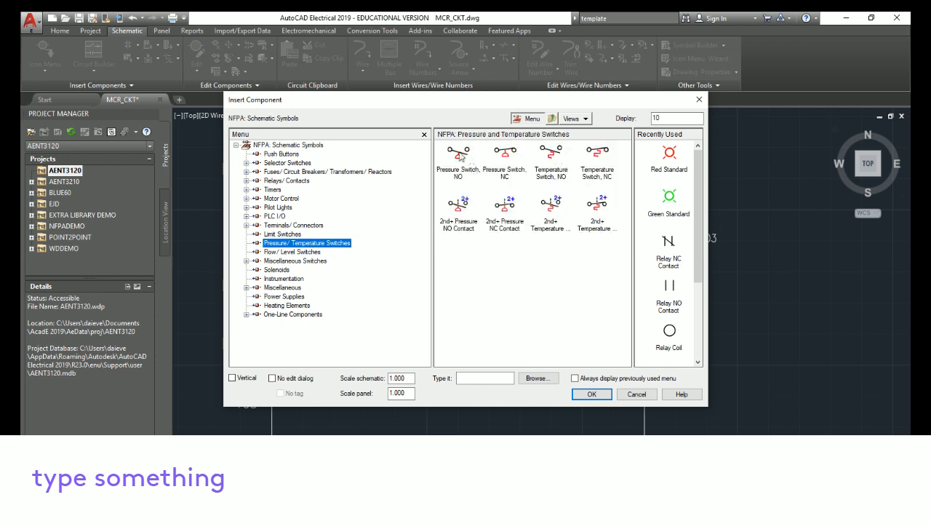
{"action": "left_click", "coordinate": [276, 191]}
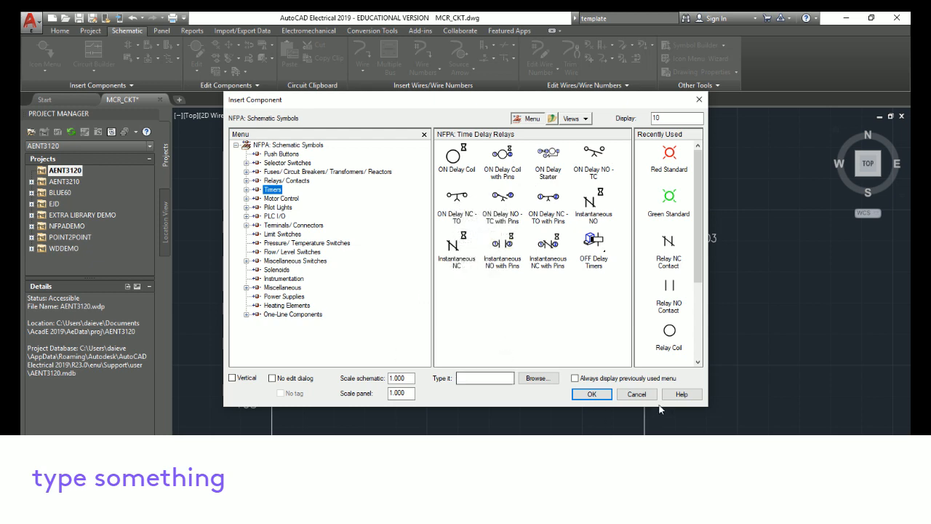
{"action": "left_click", "coordinate": [638, 395]}
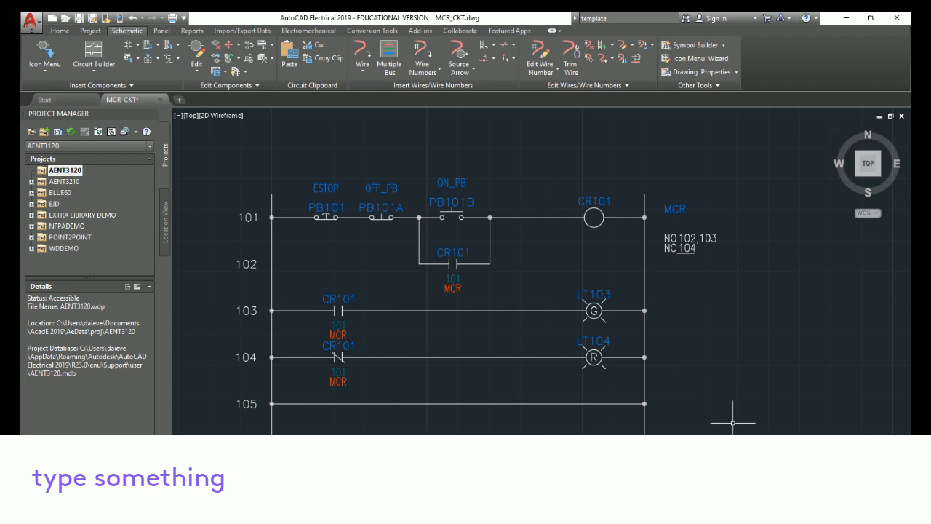
Create a multiline text note to the right of the rungs and enter the author's name
{"action": "scroll", "coordinate": [732, 427], "scroll_direction": "up", "scroll_amount": 3}
{"action": "scroll", "coordinate": [732, 429], "scroll_direction": "down", "scroll_amount": 3}
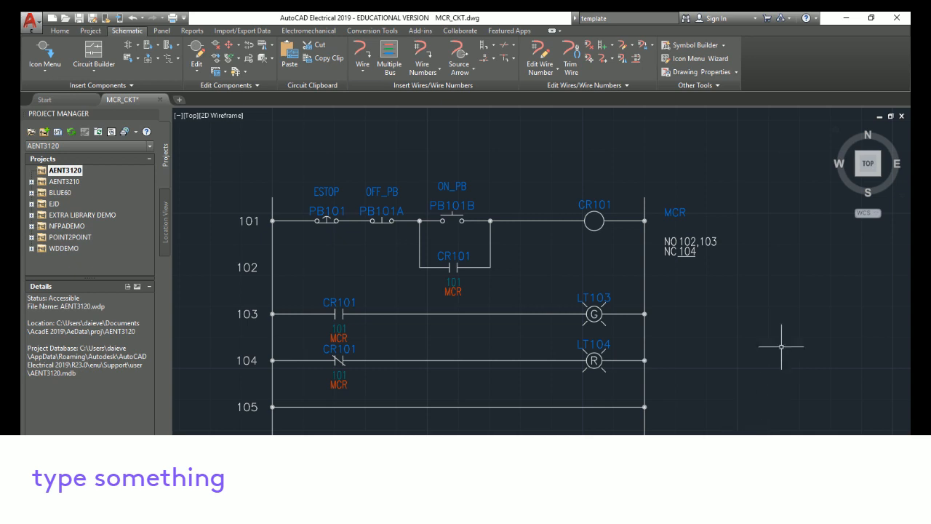
{"action": "middle_click_drag", "start_coordinate": [780, 339], "coordinate": [730, 312]}
{"action": "mouse_move", "coordinate": [683, 376]}
{"action": "middle_mouse_down"}
{"action": "mouse_move", "coordinate": [722, 368]}
{"action": "mouse_move", "coordinate": [696, 384]}
{"action": "middle_mouse_up"}
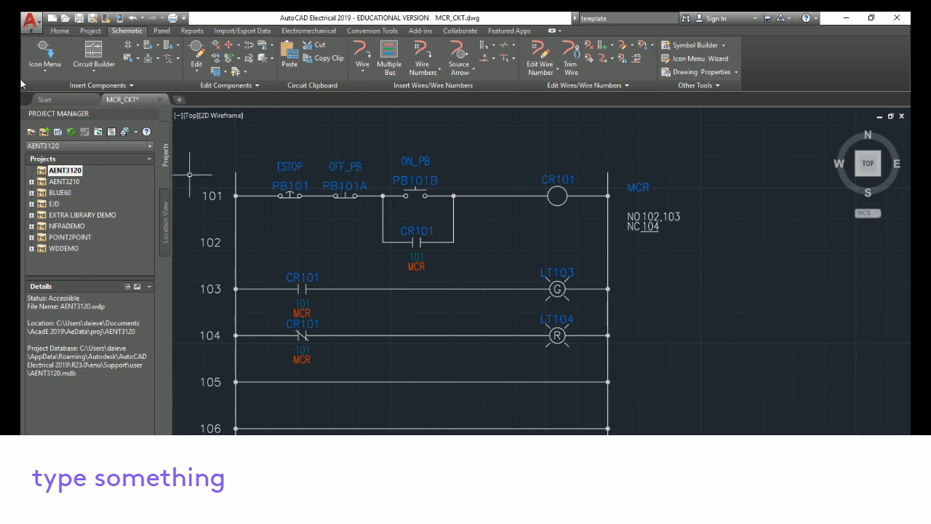
{"action": "left_click", "coordinate": [58, 32]}
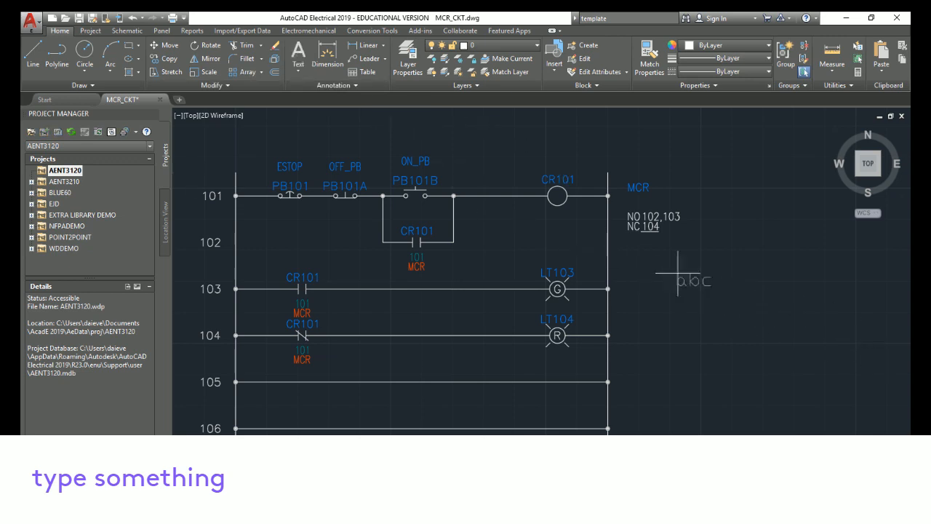
{"action": "left_click", "coordinate": [654, 257]}
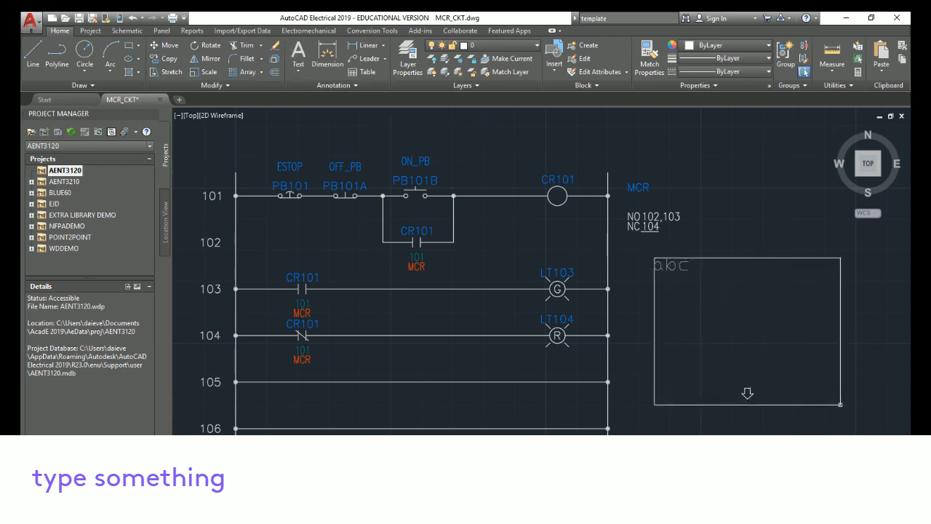
{"action": "left_click", "coordinate": [841, 405]}
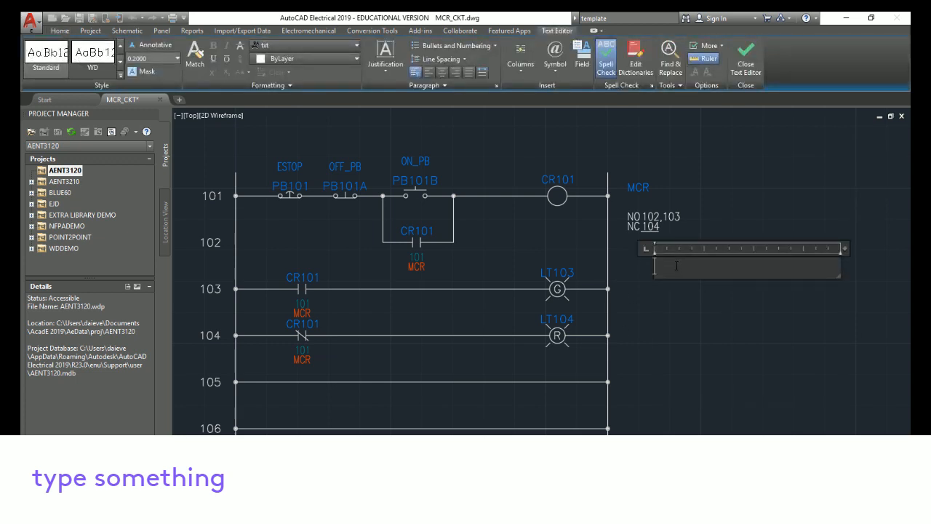
{"action": "type", "text": "E.J."}
{"action": "key", "text": "BackSpace"}
{"action": "type", "text": "J. Daigle"}
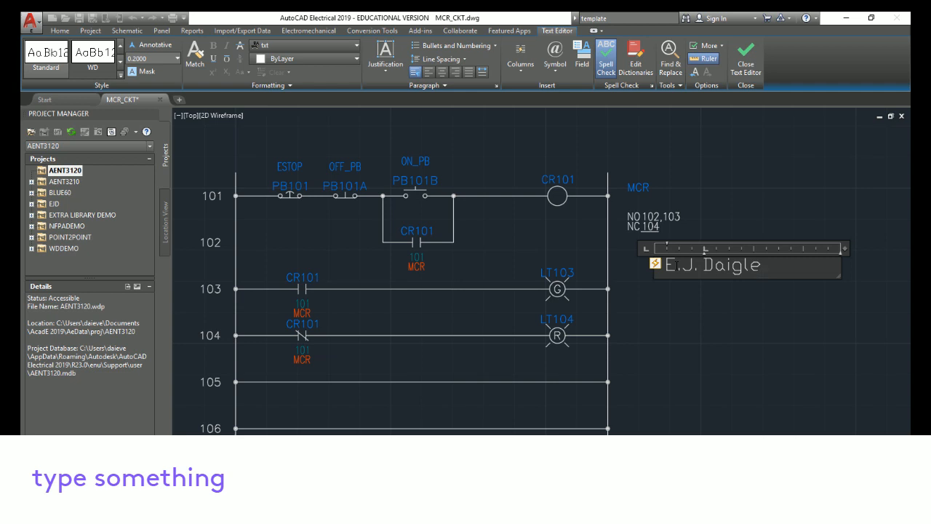
{"action": "key", "text": "Return"}
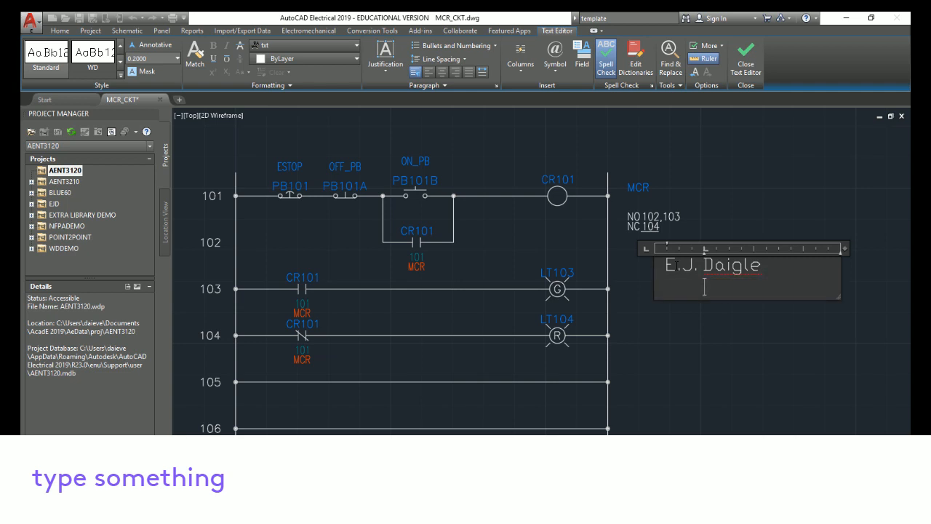
Add the lines AENT3120 and Homework 002 beneath the name, then close the text editor
{"action": "type", "text": "AENT3120"}
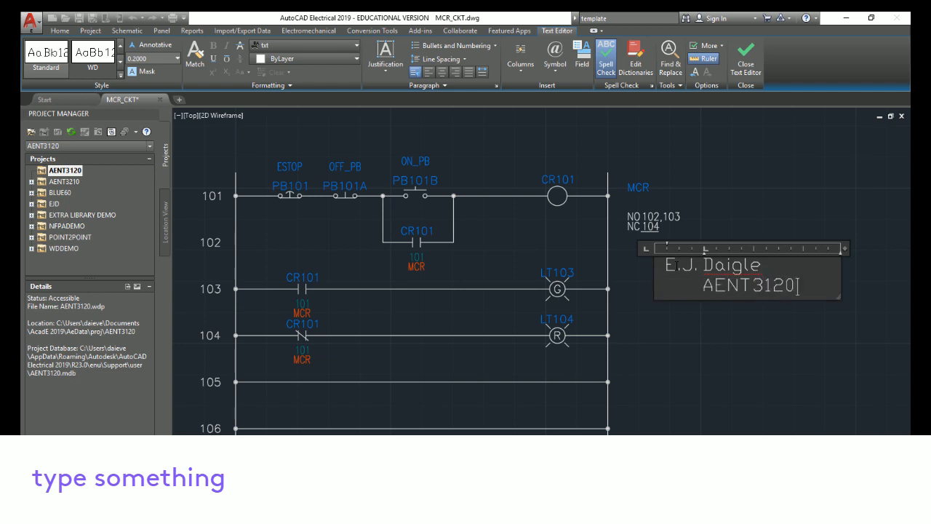
{"action": "key", "text": "Return"}
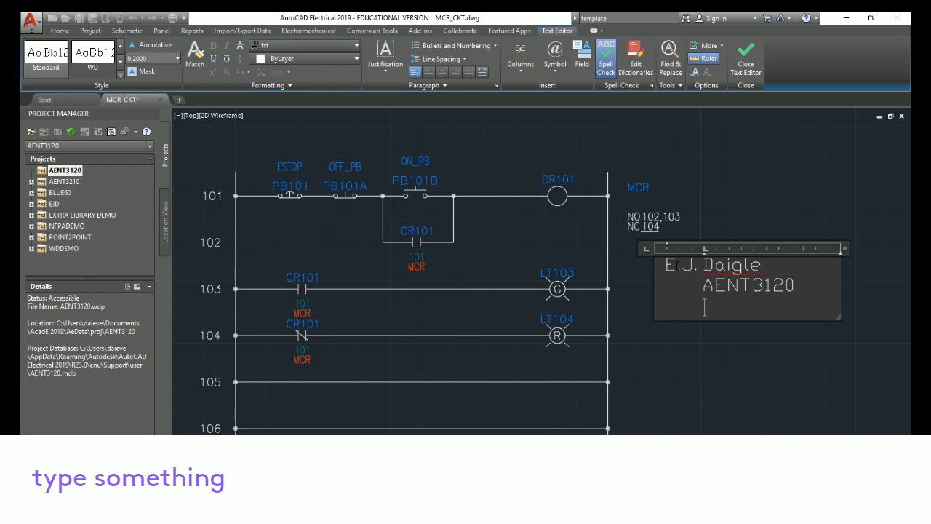
{"action": "type", "text": "Homeworkl 002"}
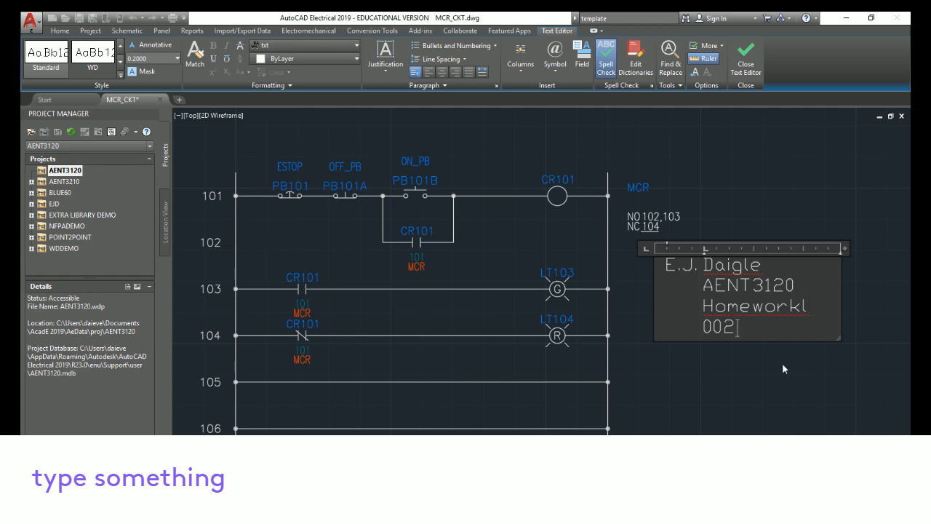
{"action": "left_click", "coordinate": [809, 307]}
{"action": "left_click_drag", "start_coordinate": [838, 336], "coordinate": [863, 340]}
{"action": "left_click", "coordinate": [844, 408]}
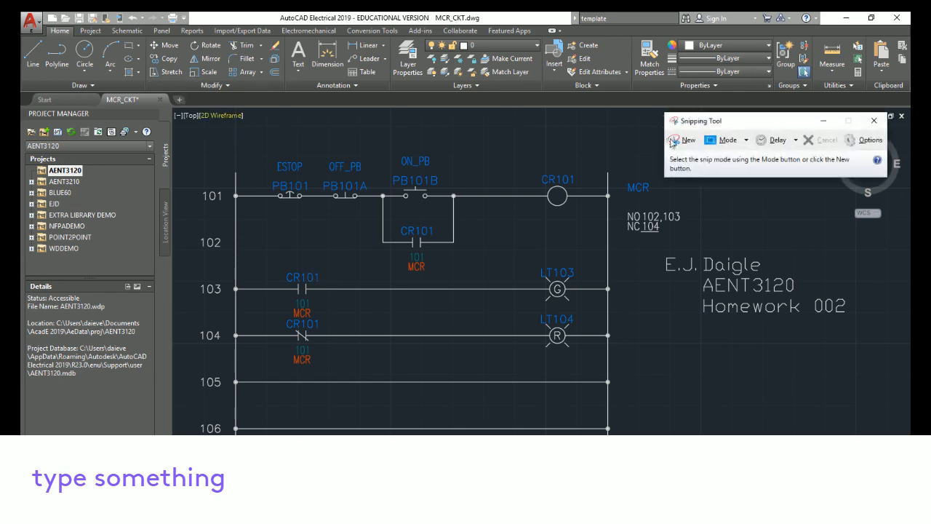
Switch to Snipping Tool and capture a rectangular snip of the schematic with its text note
{"action": "left_click", "coordinate": [675, 143]}
{"action": "left_click_drag", "start_coordinate": [195, 139], "coordinate": [860, 403]}
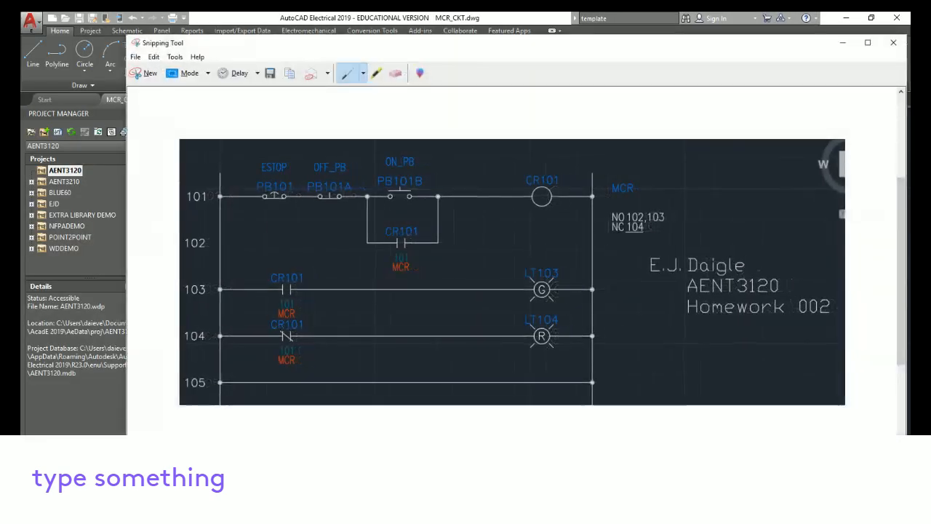